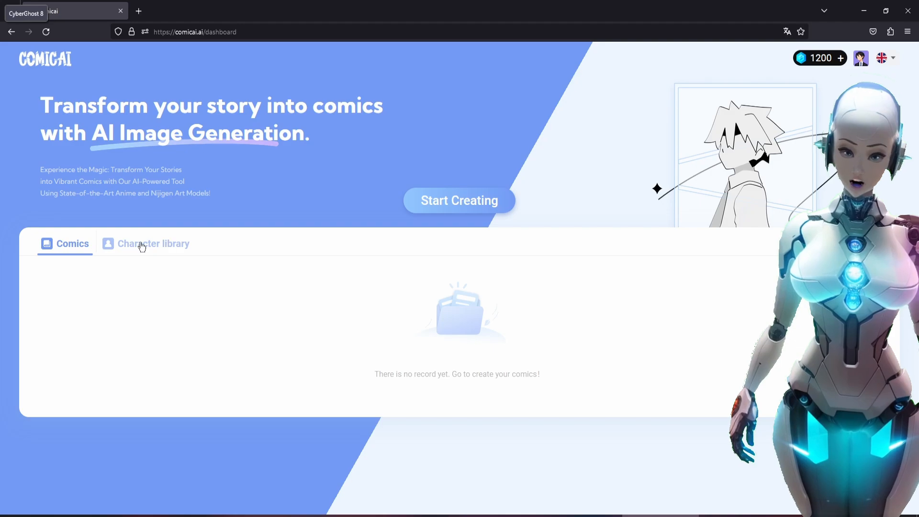
Open the character library and start adding a new character in training mode
left_click(170, 245)
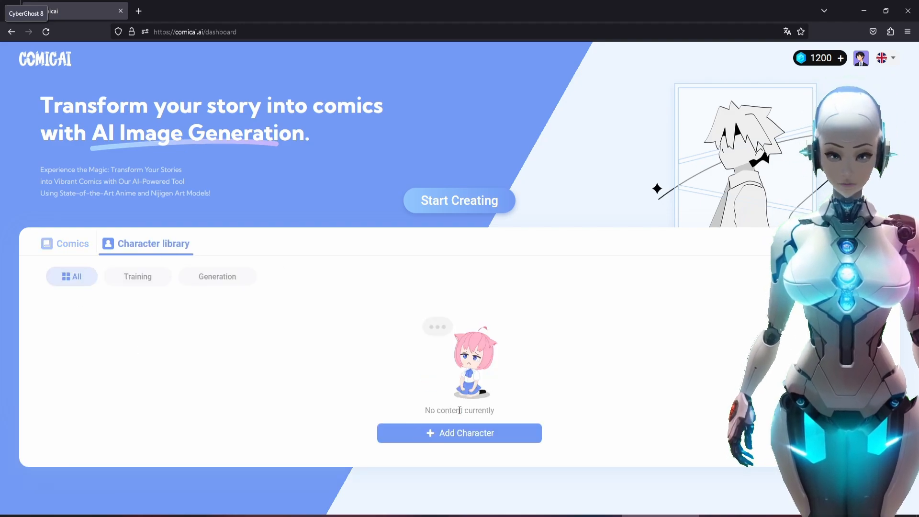
left_click(474, 434)
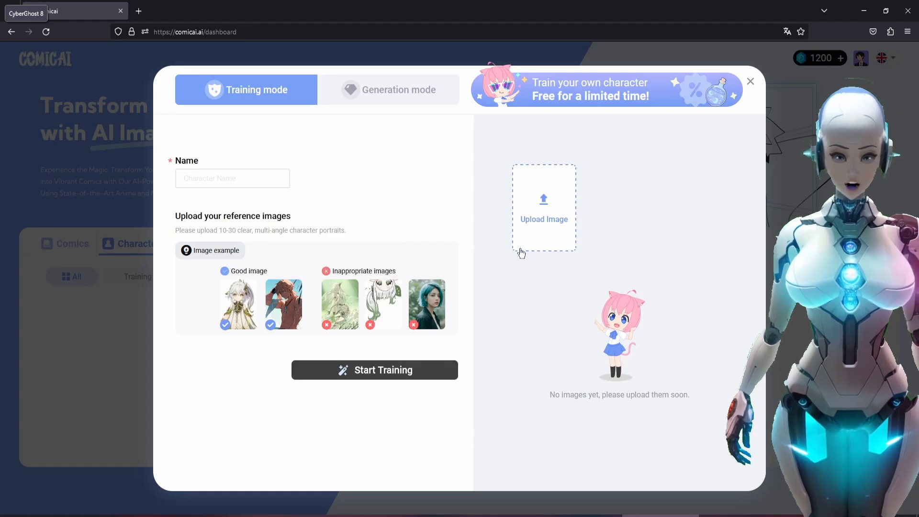
left_click(381, 90)
left_click(253, 91)
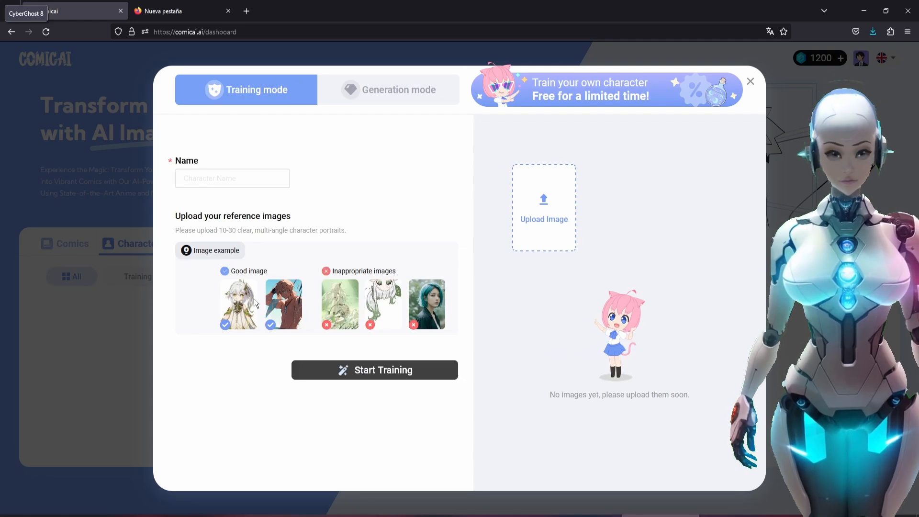
left_click(192, 185)
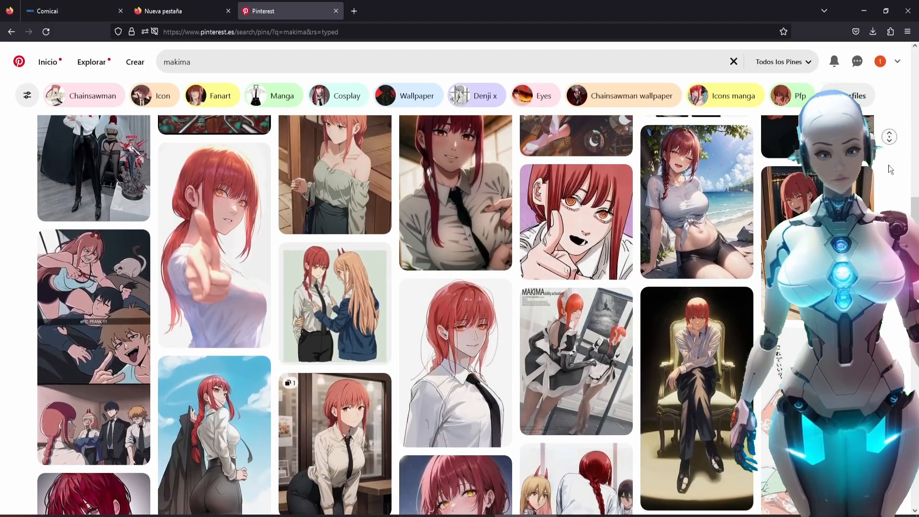
Browse Pinterest for Makima reference pictures, then create the training character Makima in Comicai from uploaded images and start its training
scroll(888, 165, "down", 10)
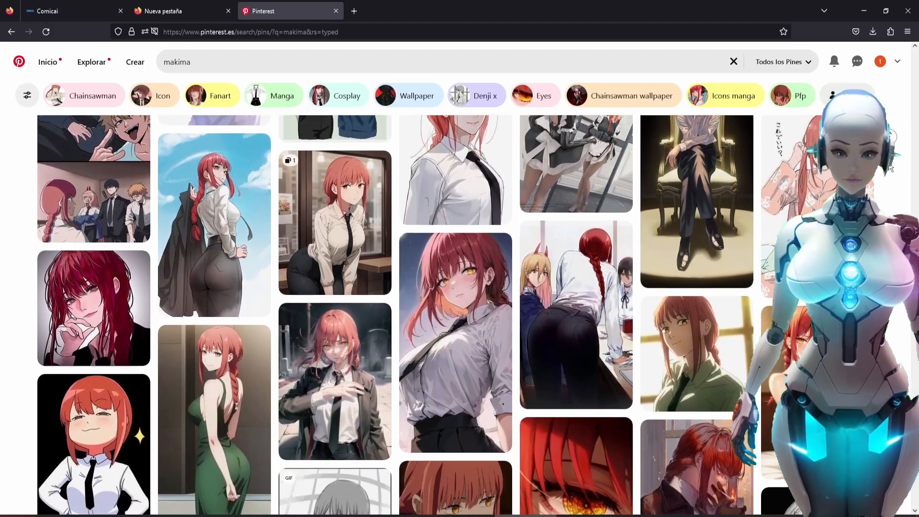
scroll(889, 167, "down", 8)
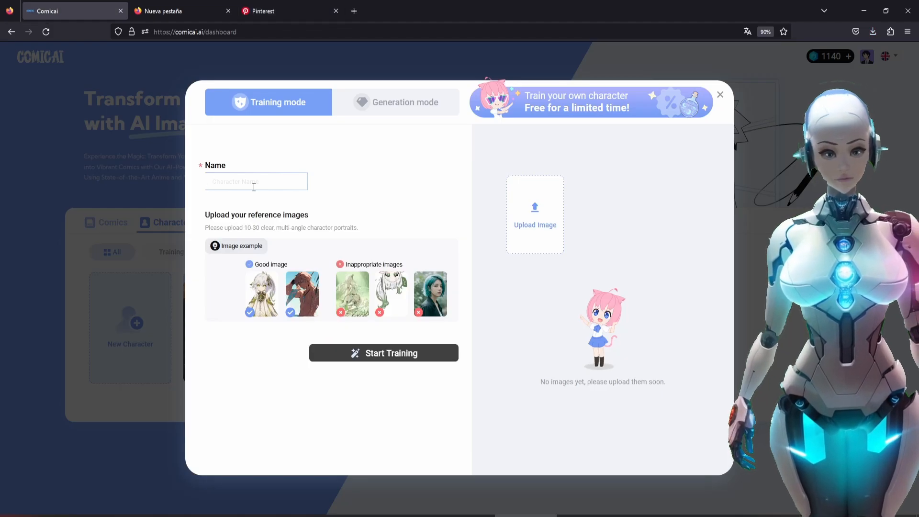
type("Makima")
left_click(523, 214)
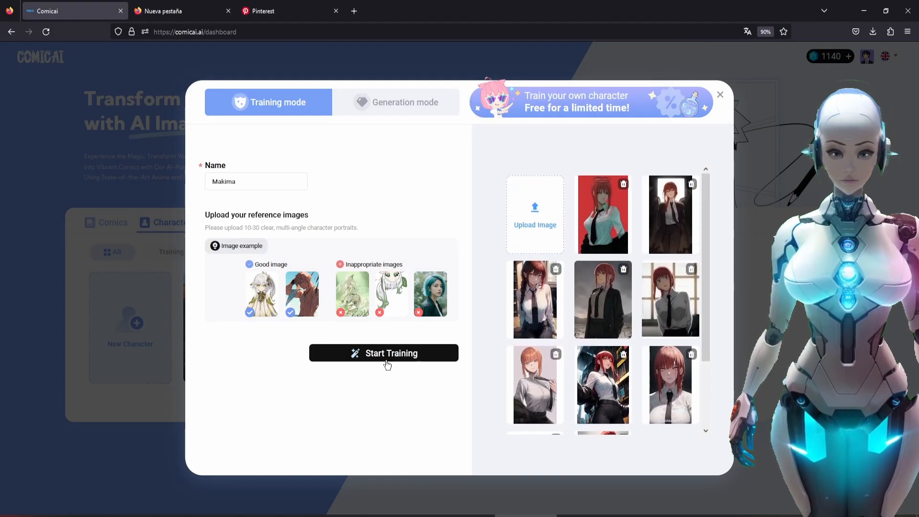
left_click(384, 355)
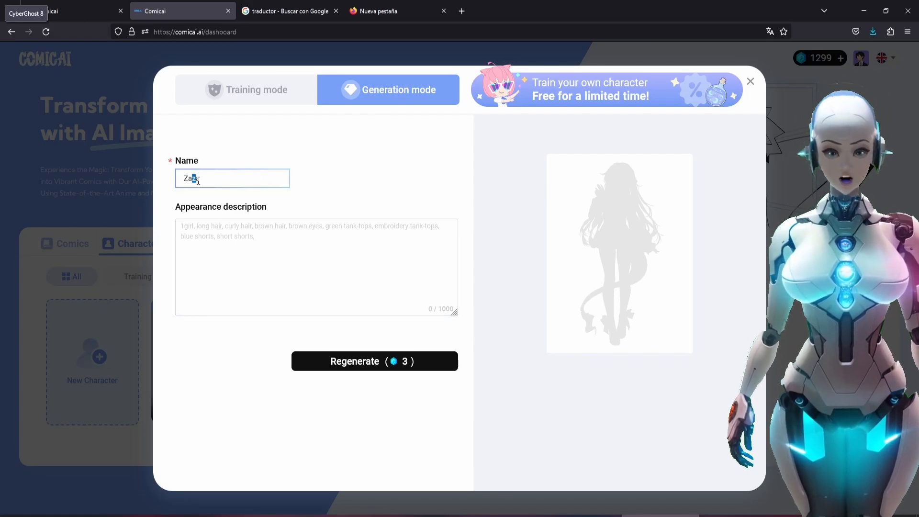
Copy the English translation of the cyberpunk girl description from Google's translator into Zaxa's appearance description
left_click(273, 15)
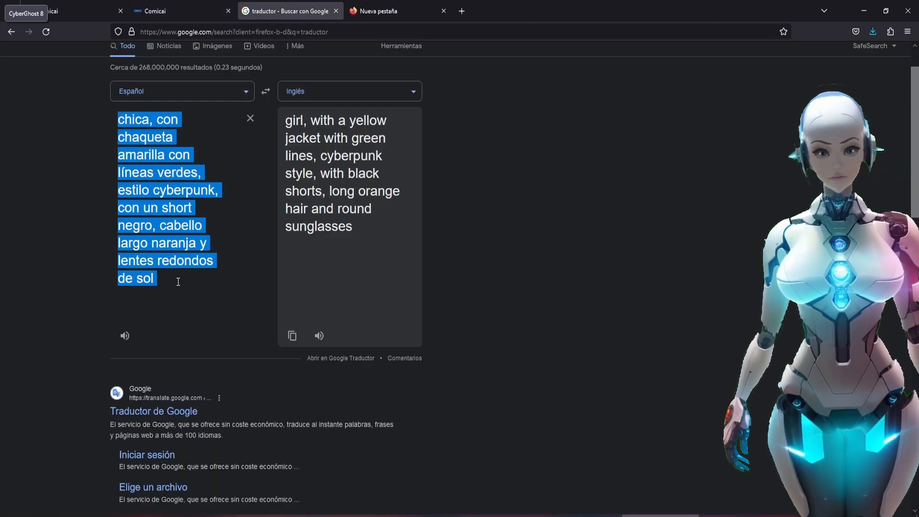
left_click(292, 336)
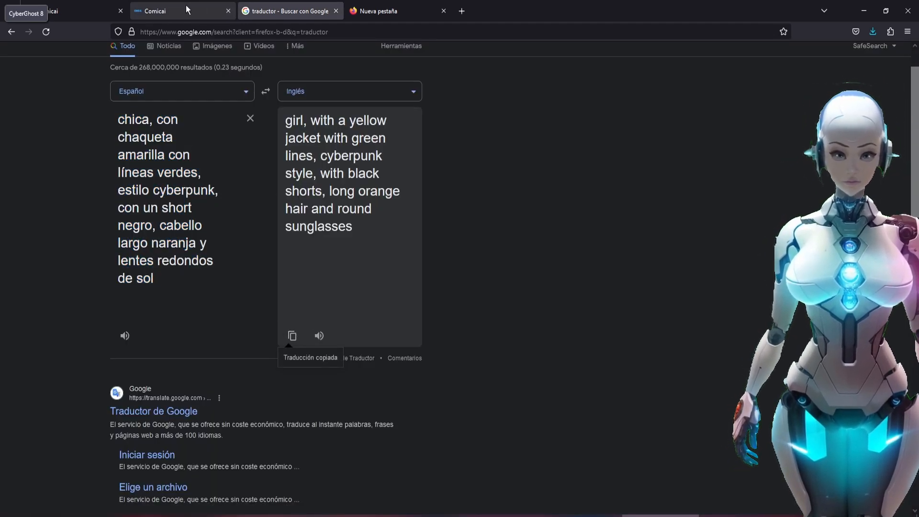
left_click_drag(119, 117, 130, 139)
left_click(158, 11)
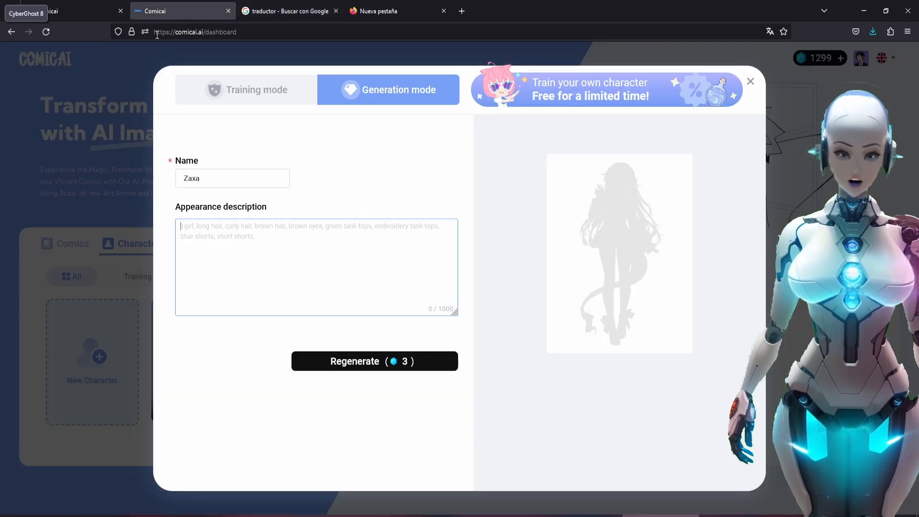
right_click(249, 242)
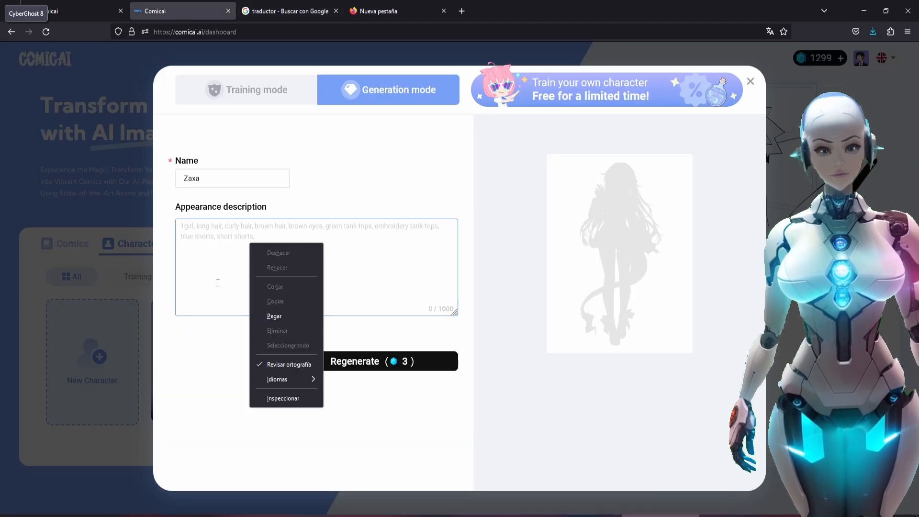
left_click(287, 317)
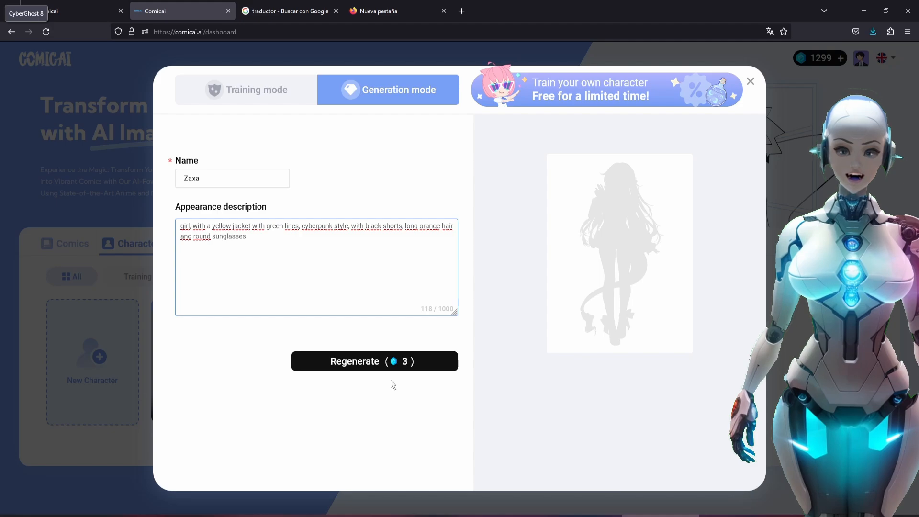
Generate several images of Zaxa, choose the second one in the generation history and close the character form
left_click(402, 365)
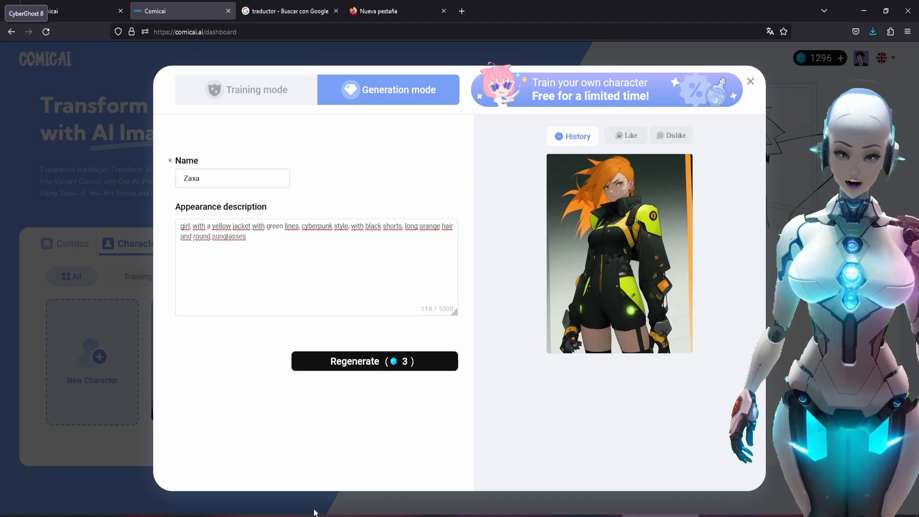
left_click(395, 367)
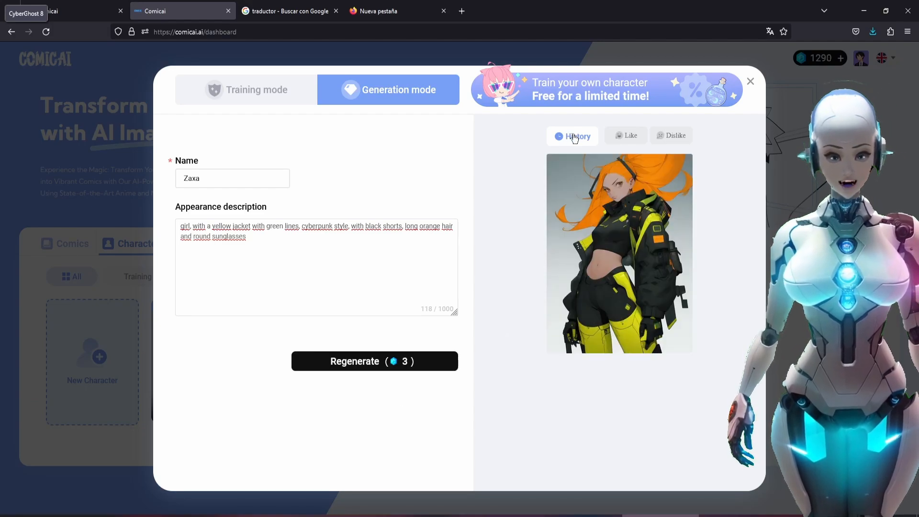
left_click(574, 137)
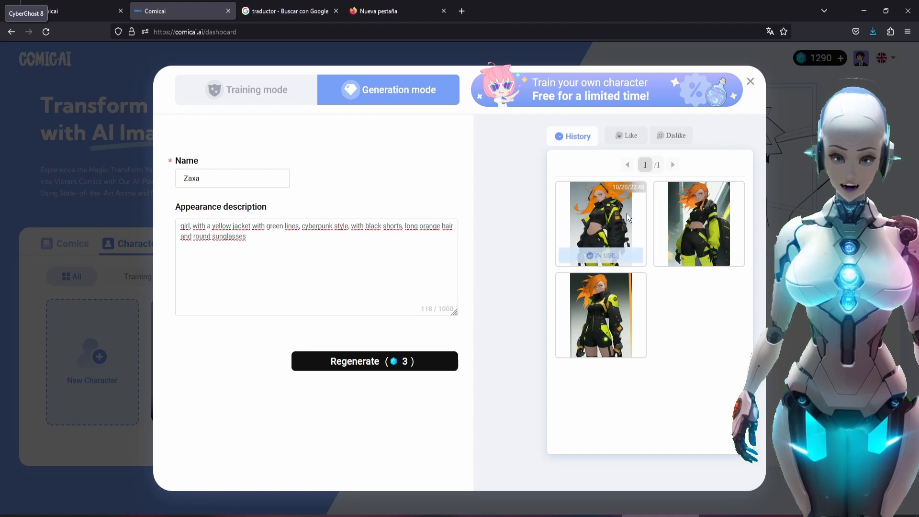
left_click(708, 254)
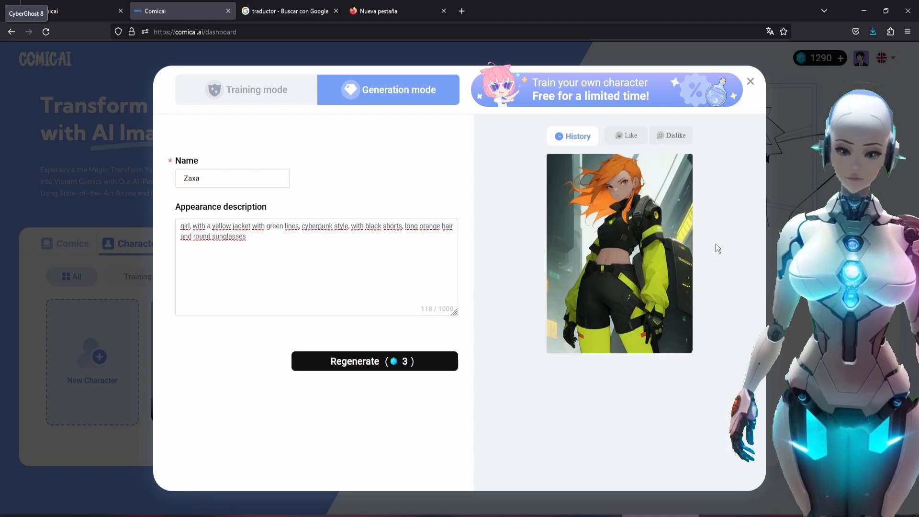
left_click(749, 82)
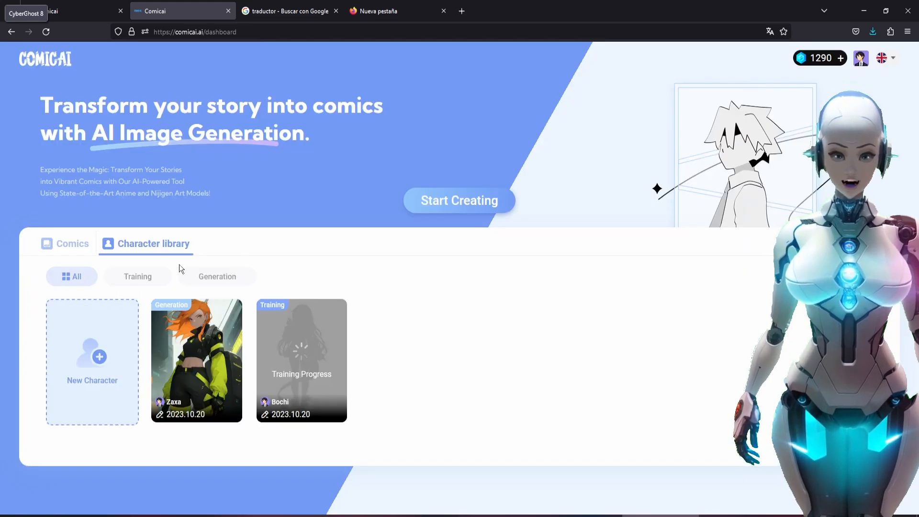
mouse_move(201, 334)
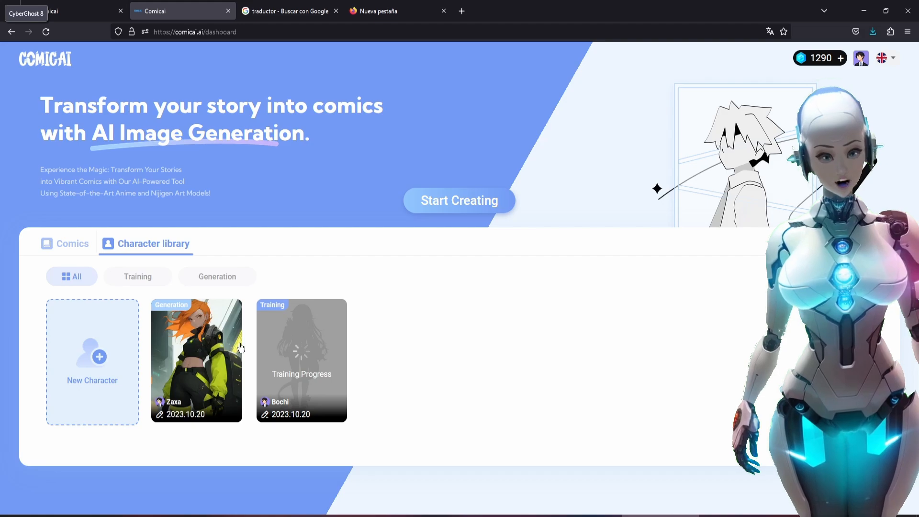
mouse_move(215, 391)
left_click(196, 374)
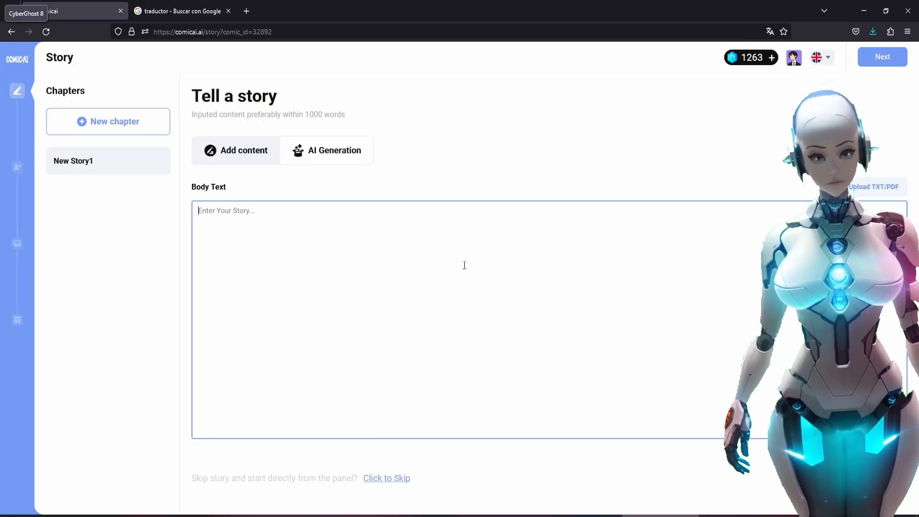
type("my history :D")
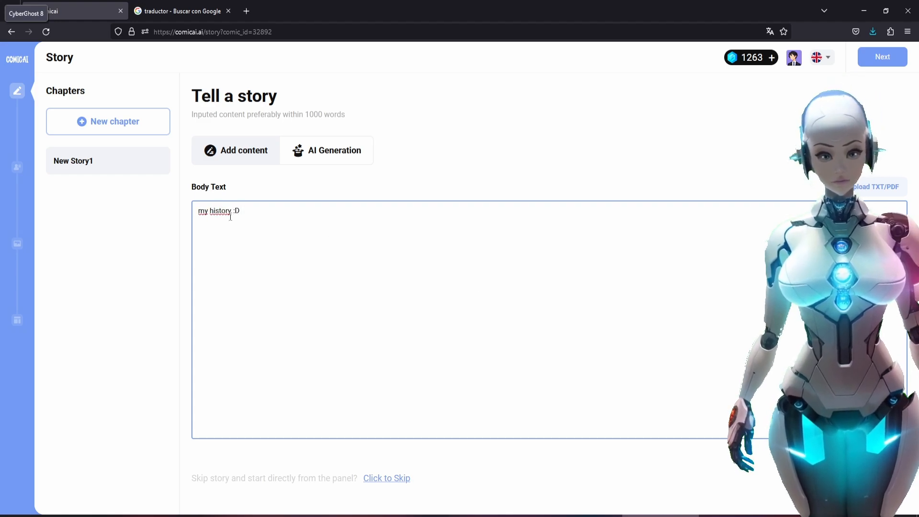
key("ctrl+a")
key("BackSpace")
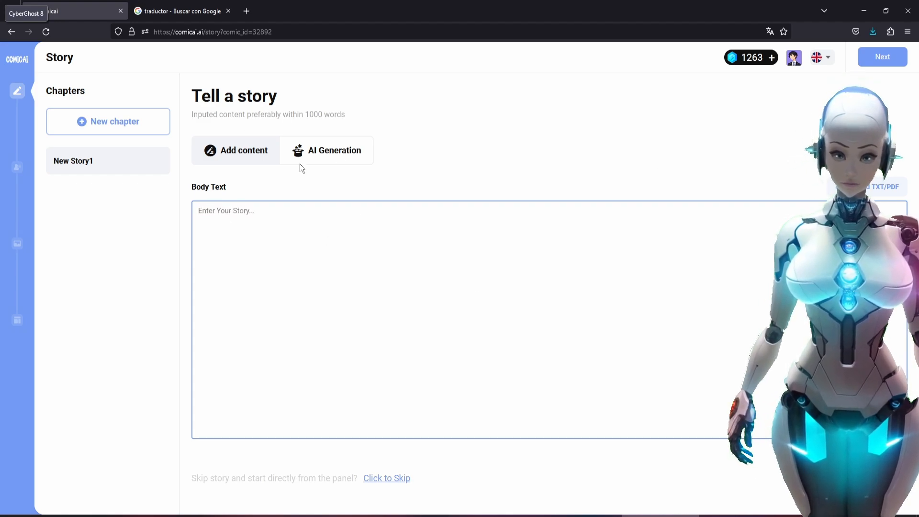
Generate the first chapter's story with AI from the prompt "a funny story about three friends."
left_click(335, 151)
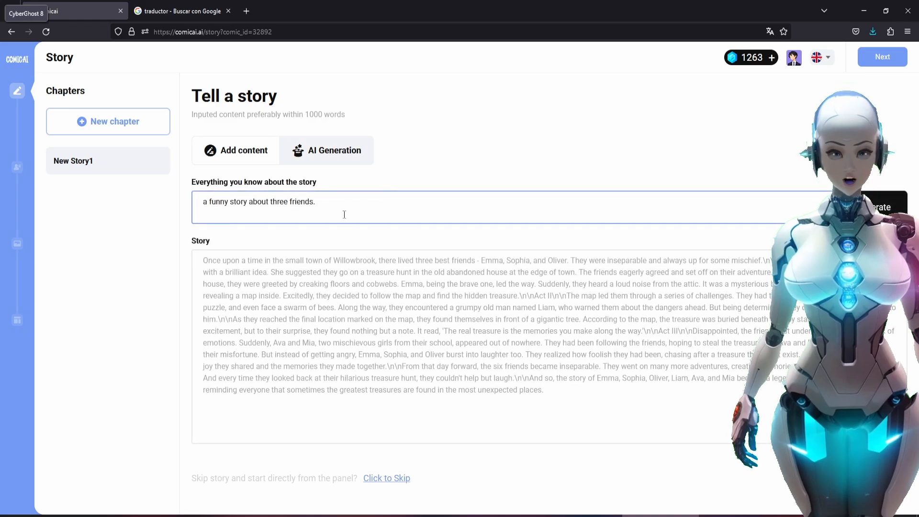
triple_click(344, 214)
left_click(330, 225)
triple_click(259, 219)
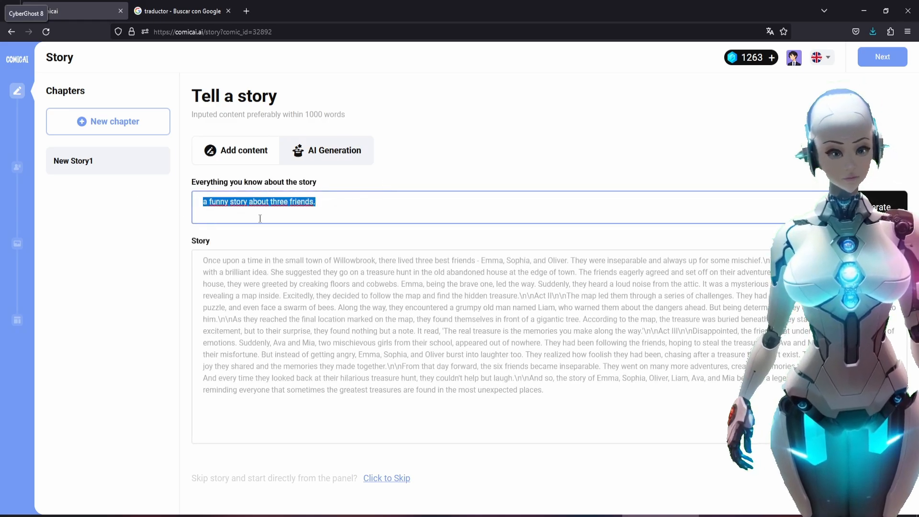
left_click(268, 218)
triple_click(291, 214)
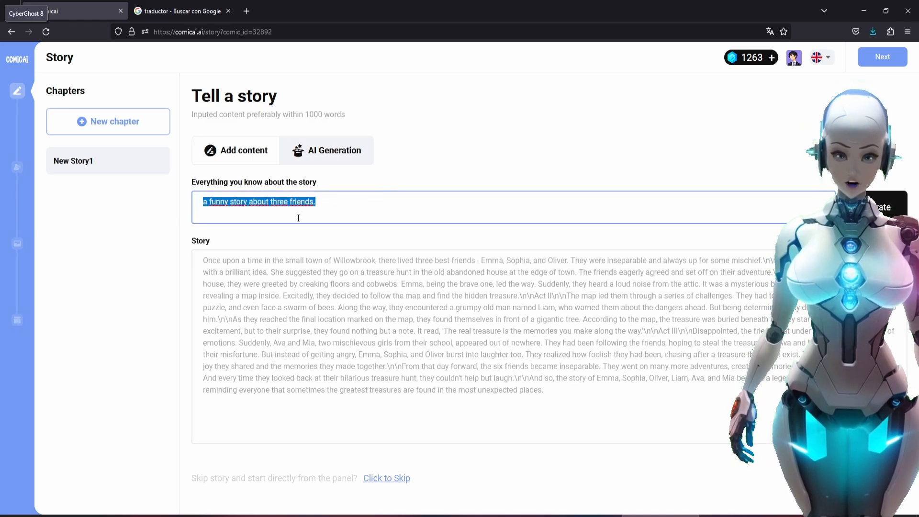
left_click(347, 208)
triple_click(258, 208)
left_click(270, 220)
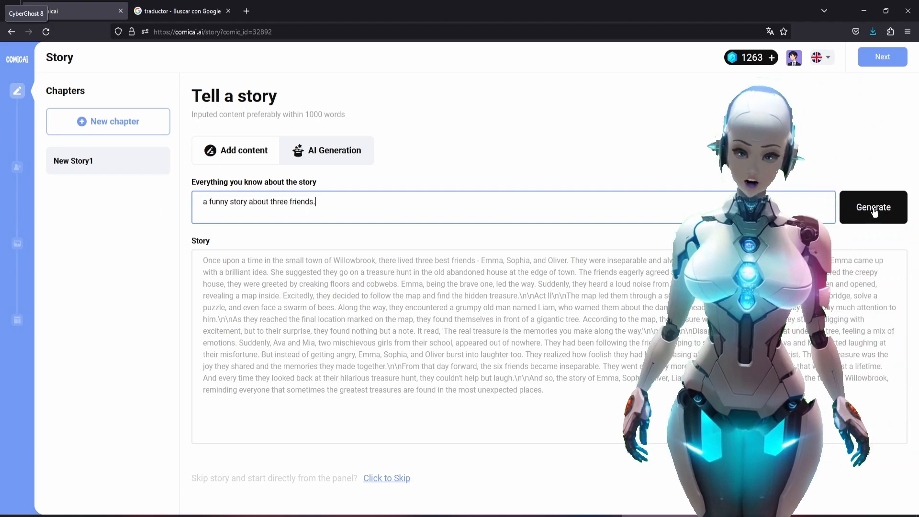
left_click(837, 211)
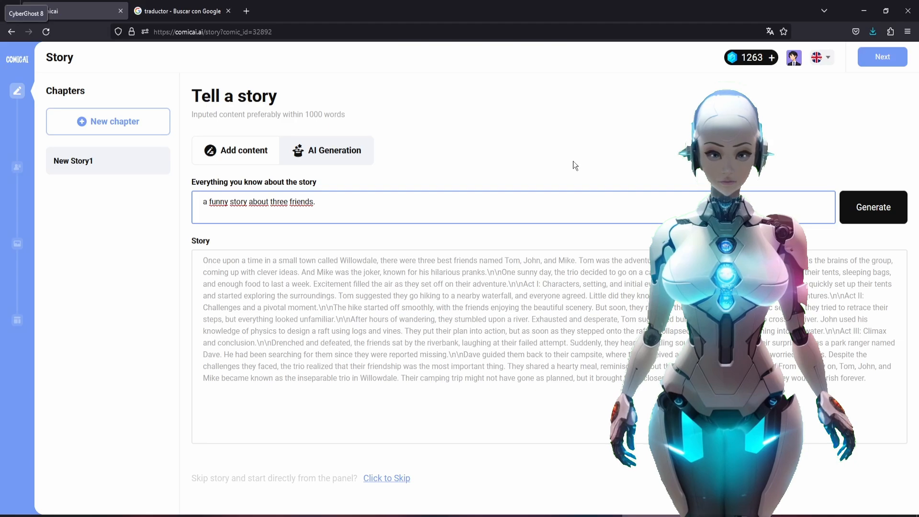
left_click_drag(202, 264, 527, 388)
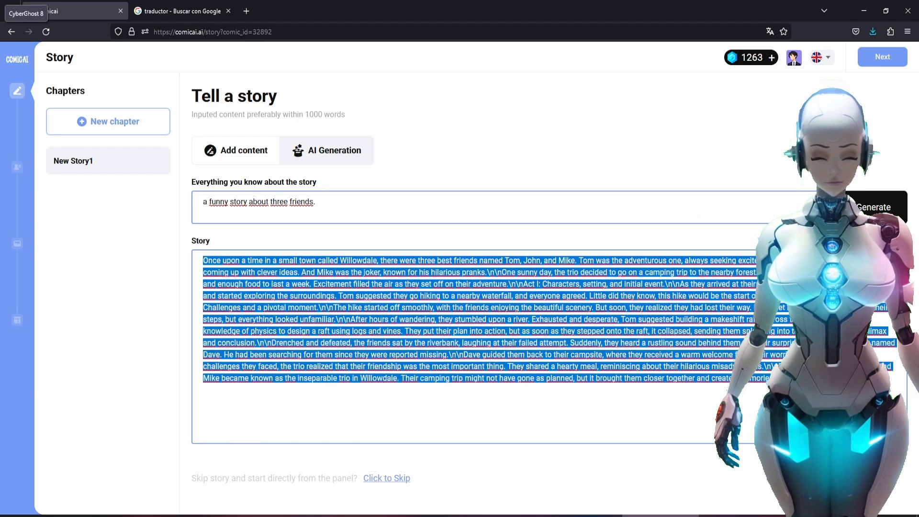
left_click(115, 122)
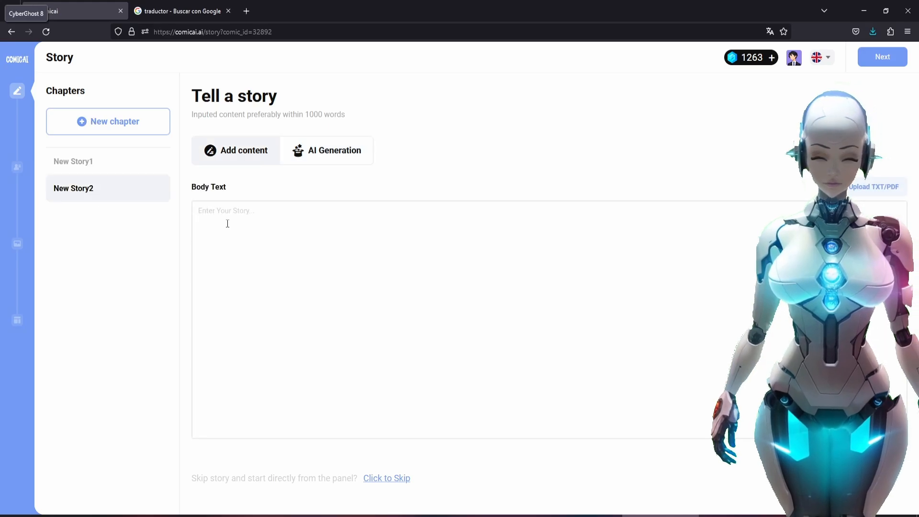
left_click(338, 149)
left_click(252, 162)
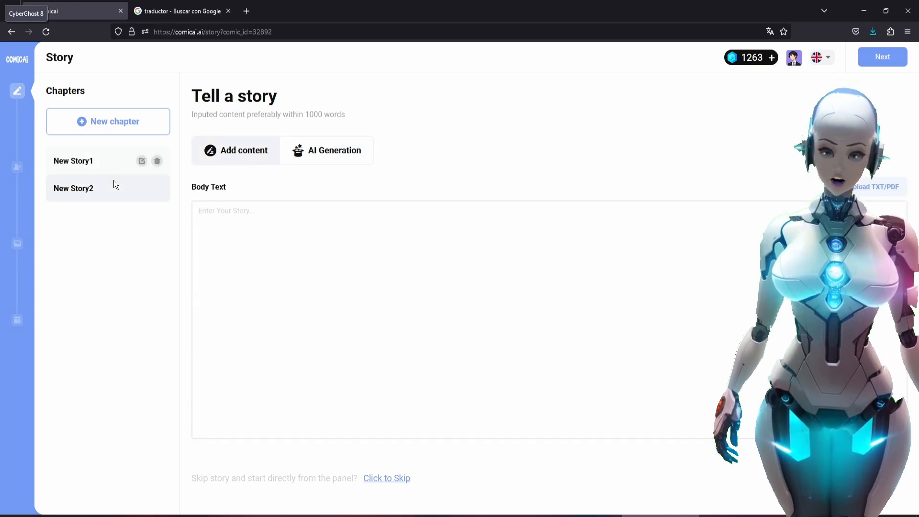
left_click(156, 188)
left_click(503, 340)
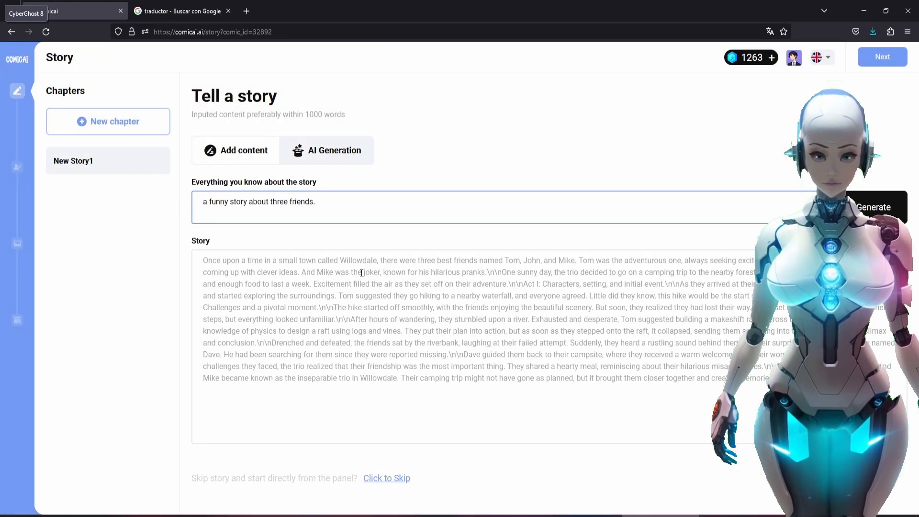
Proceed to the character design stage and rename the character Dave as lili
left_click(882, 64)
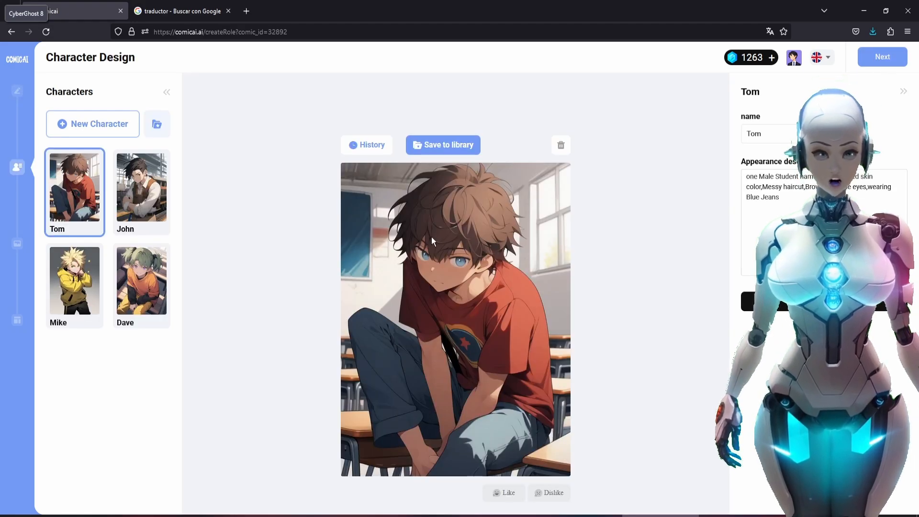
left_click(139, 276)
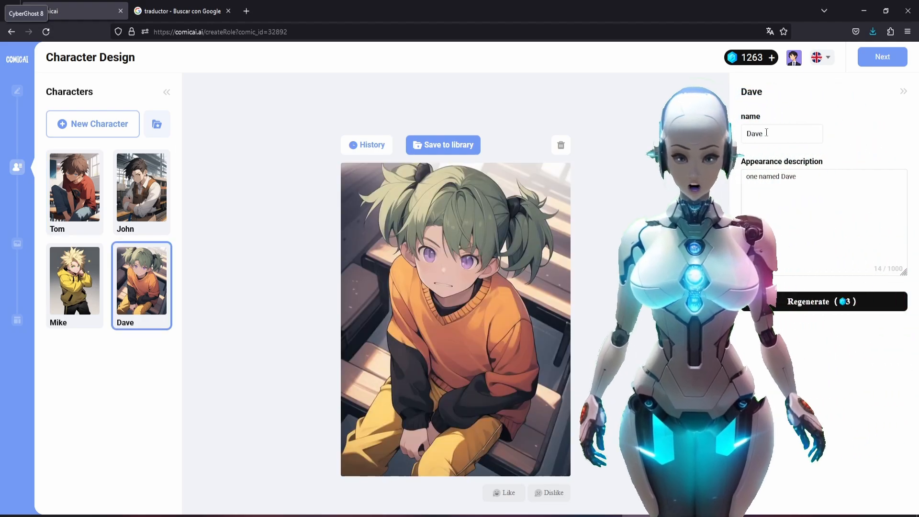
double_click(766, 133)
type("lili")
Replace lili's appearance description with "a cute girl with orange shirt and white skirt, orange short hair orante eyes" and regenerate the image
left_click(845, 203)
key("ctrl+a")
type("a c")
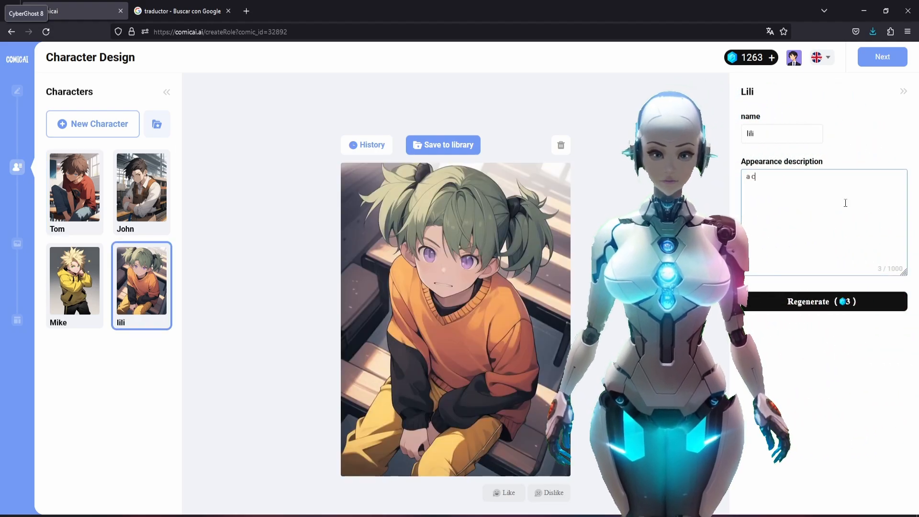
type("ute girl with orange shirt and white skirt, orange short hair orante eyes")
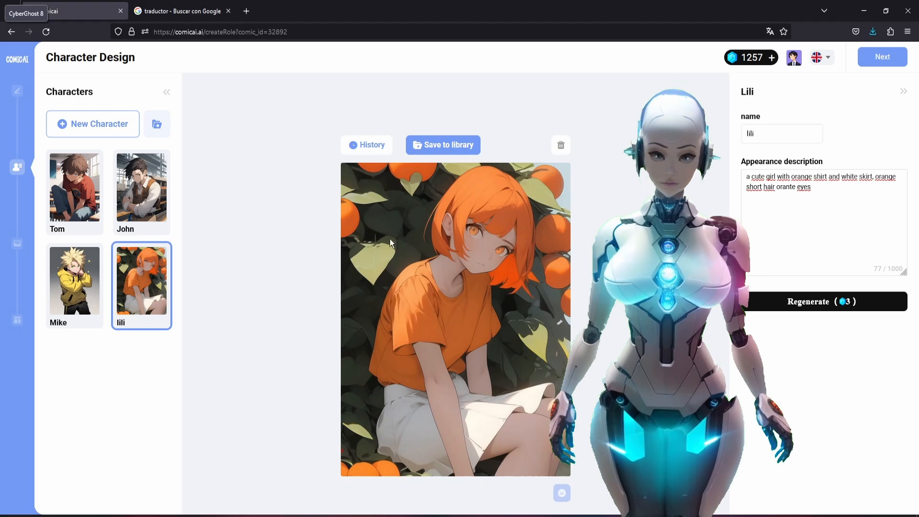
Save lili to the character library and view the library's generated characters
left_click(443, 146)
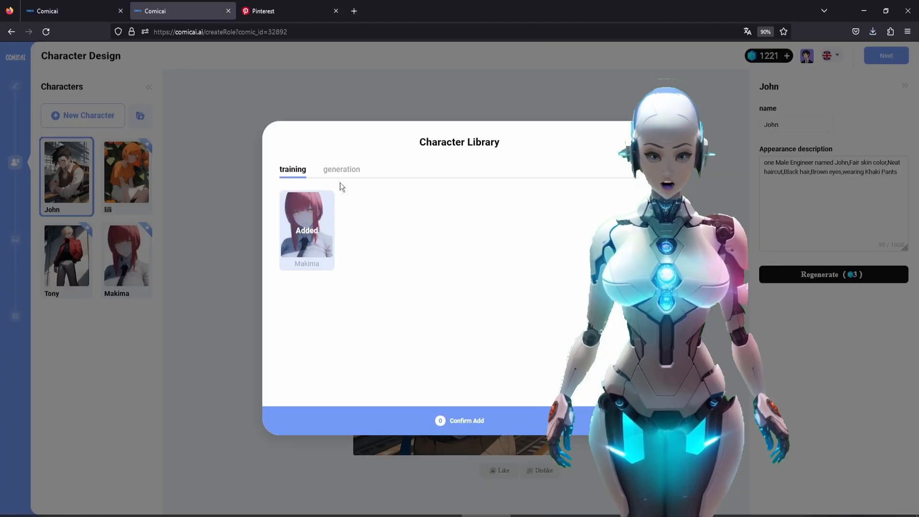
left_click(342, 167)
key("Escape")
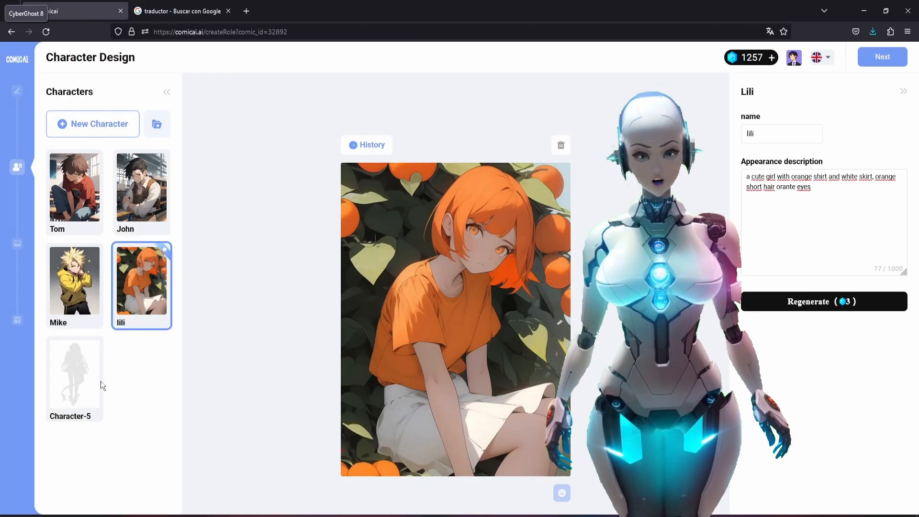
Name the new blank character persona and describe its appearance as "blue skirt, white shirt. black hair"
left_click(101, 380)
left_click(777, 133)
type("persona")
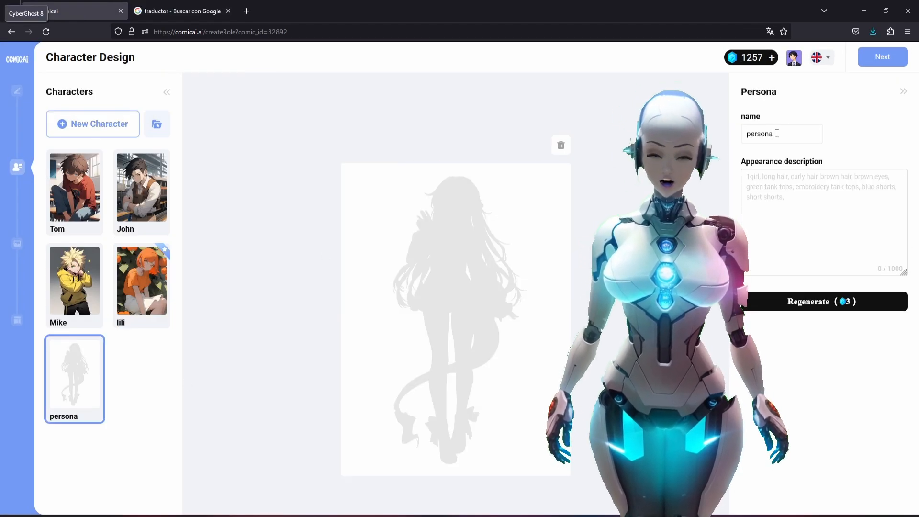
left_click(790, 186)
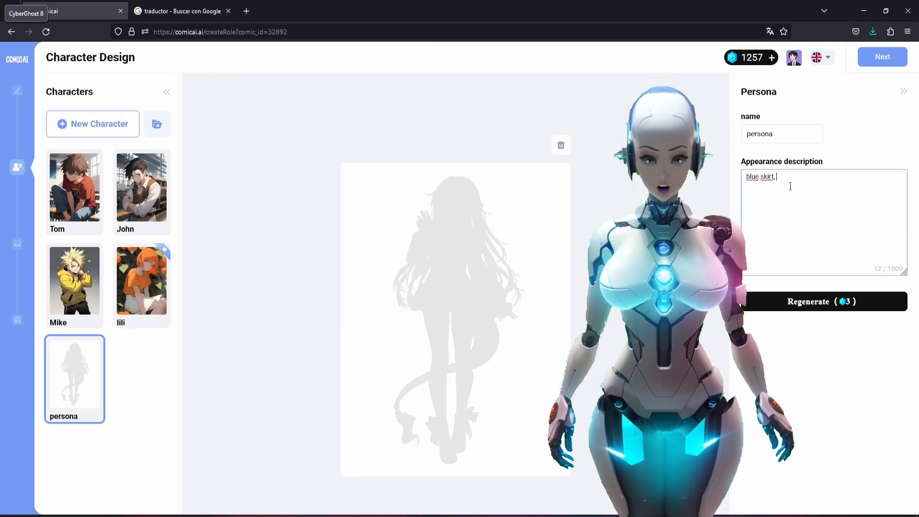
Delete the persona character from the comic
left_click(55, 376)
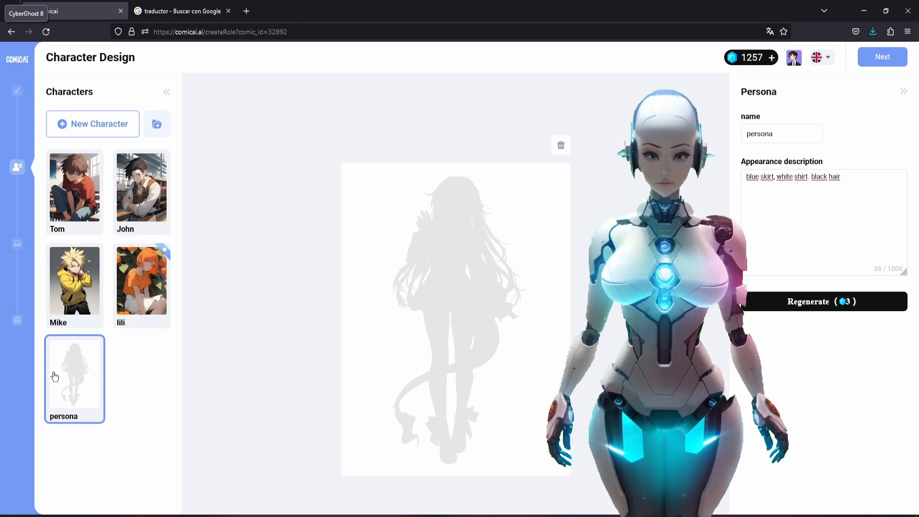
left_click(561, 145)
left_click(503, 335)
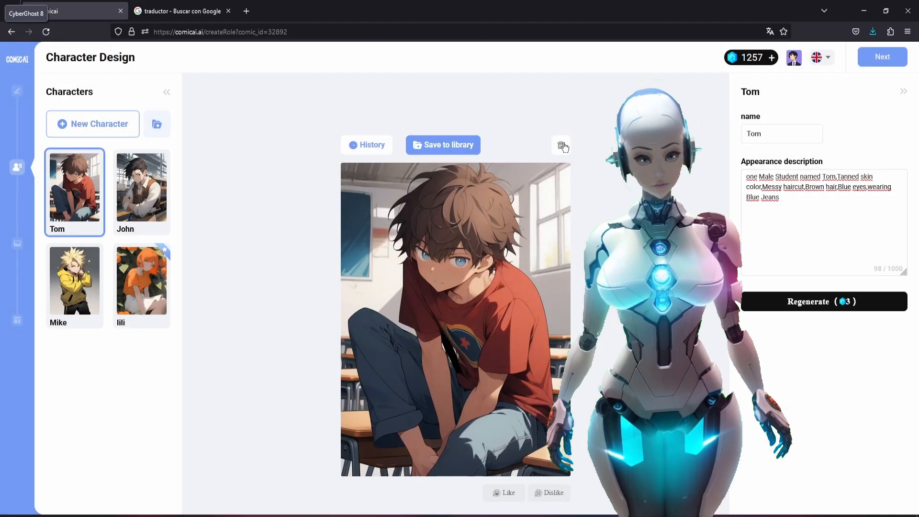
Delete the character Tom and select lili in the character list
left_click(561, 145)
left_click(503, 335)
left_click(143, 194)
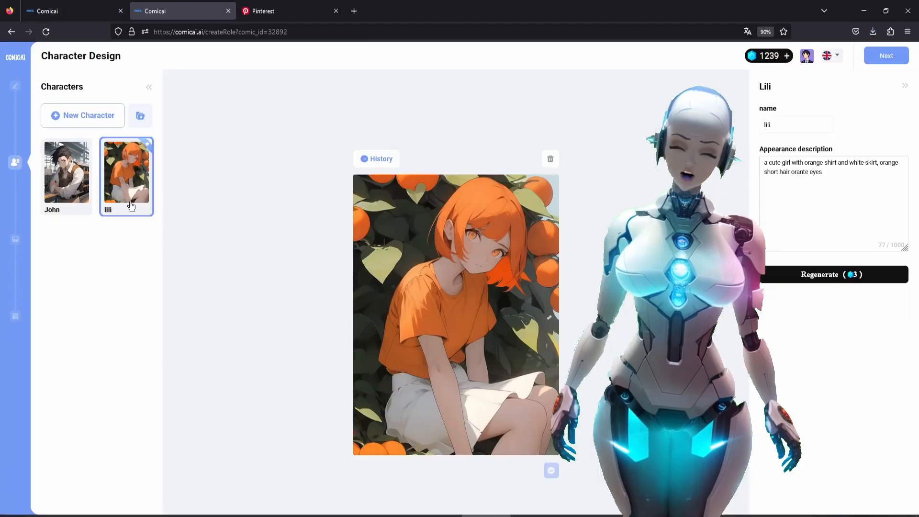
Add the trained character Makima and the generated character Tony from the library, and proceed to the panel stage
left_click(140, 116)
left_click(301, 216)
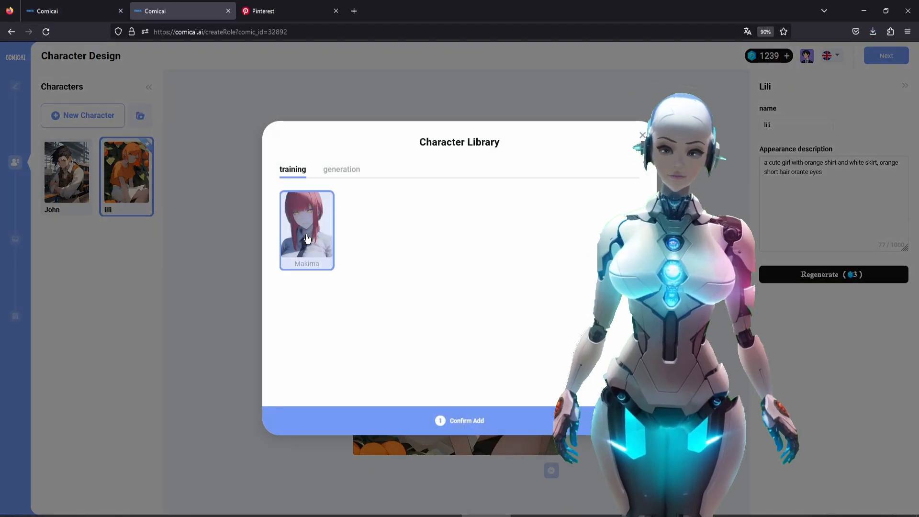
left_click(341, 170)
left_click(368, 225)
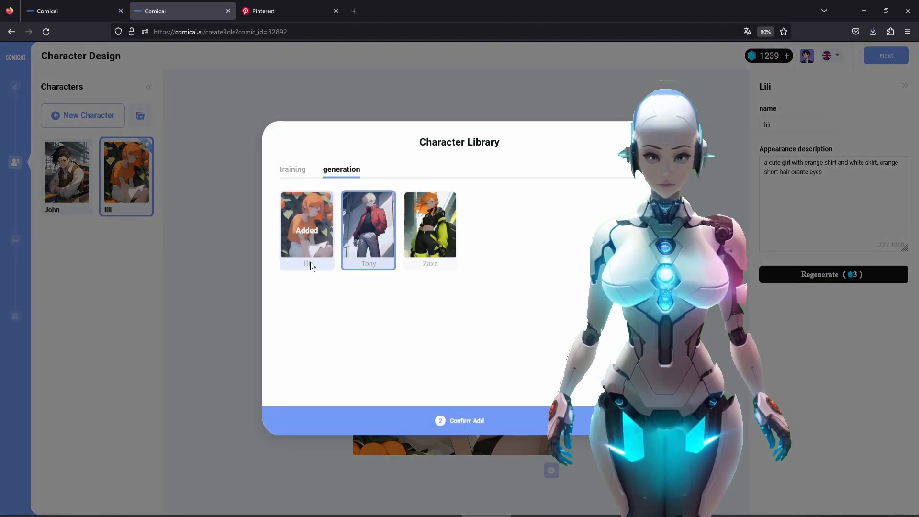
left_click(453, 414)
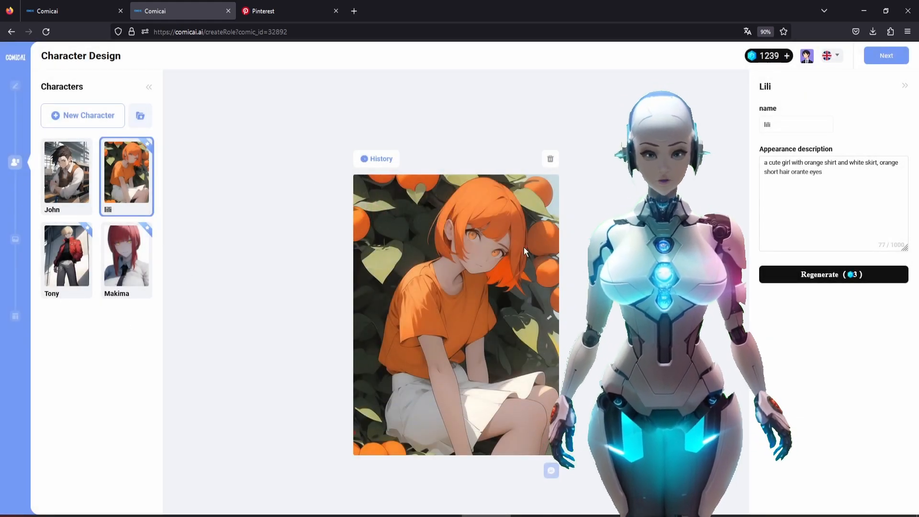
left_click(886, 56)
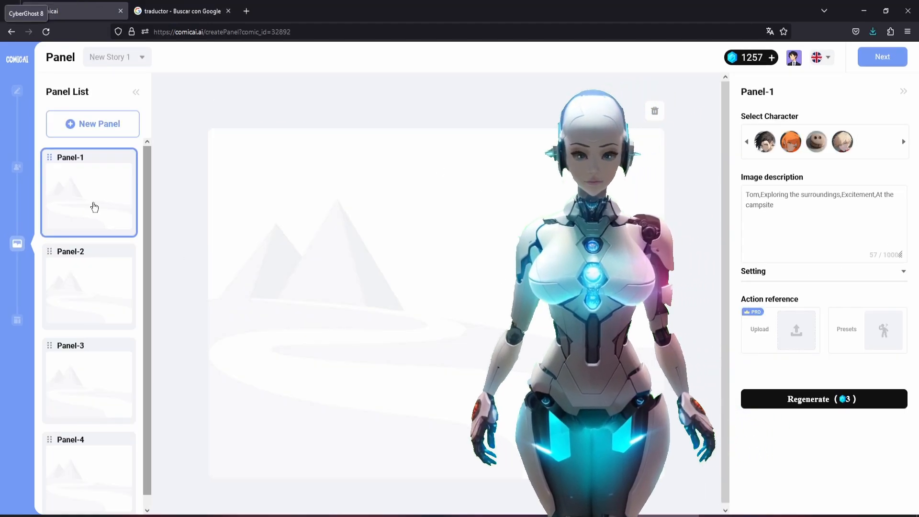
Examine the image descriptions of Panel-2 through Panel-5 and return to Panel-1
left_click(81, 276)
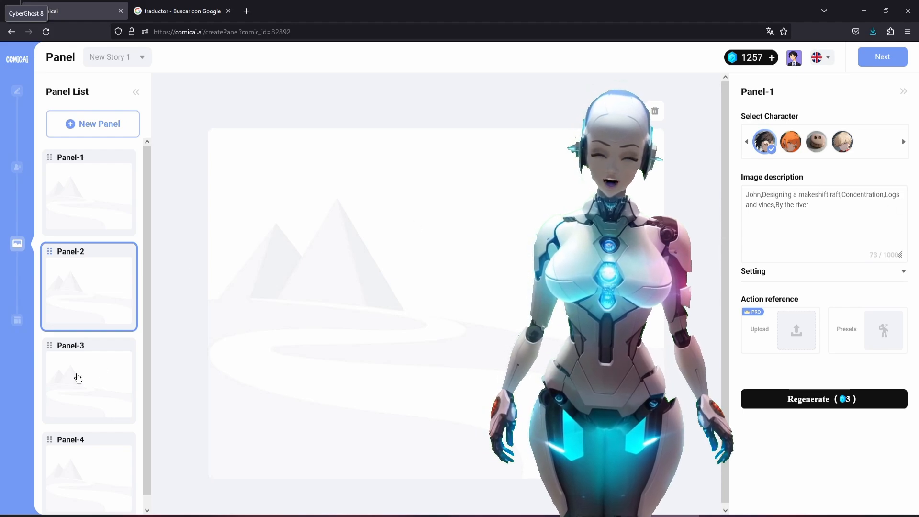
left_click(76, 378)
left_click(89, 459)
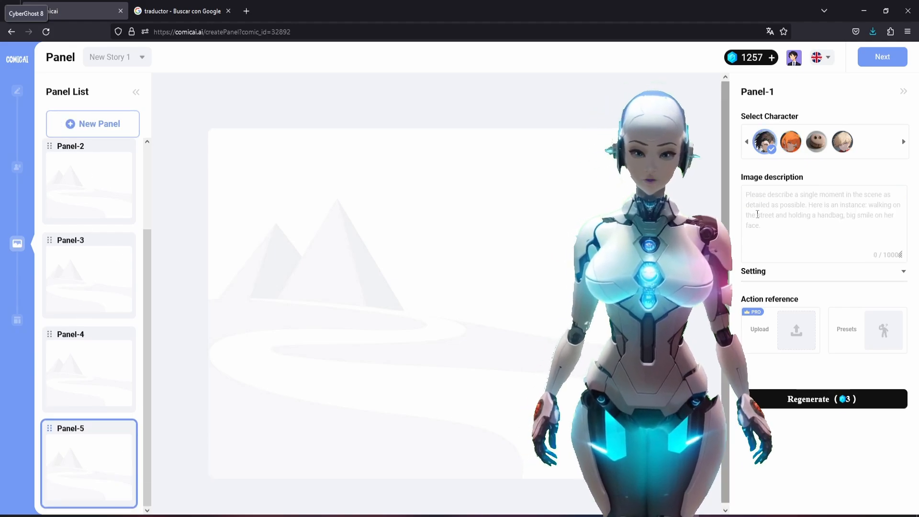
scroll(92, 406, "up", 3)
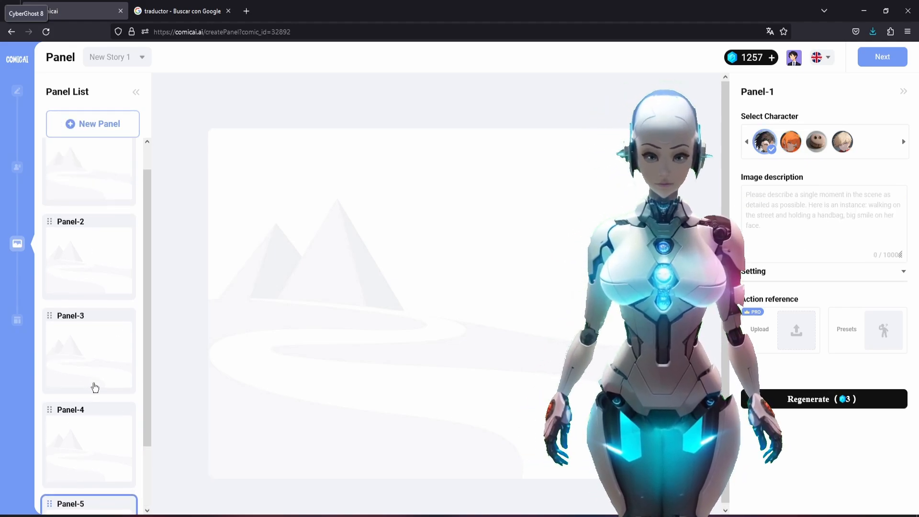
left_click(99, 188)
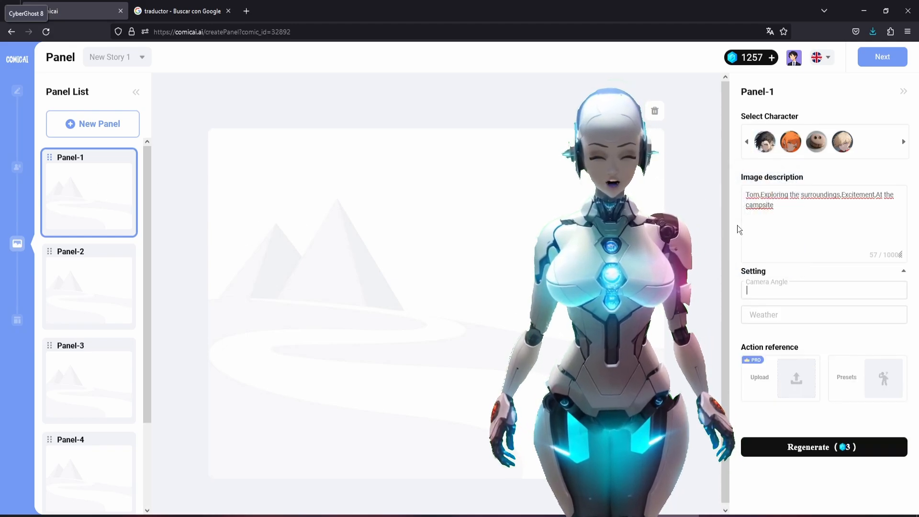
Select lili as Panel-1's character, set the weather to sunny, and try to add an action reference
left_click(891, 274)
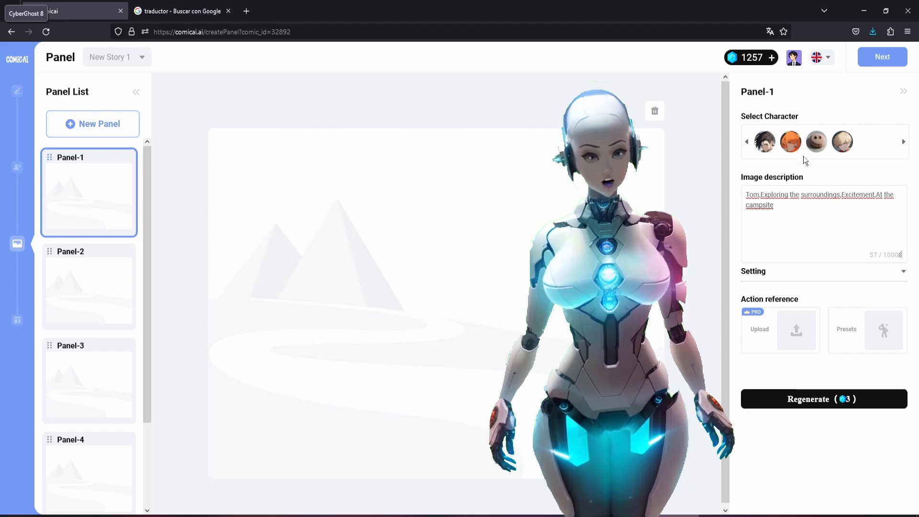
left_click(790, 142)
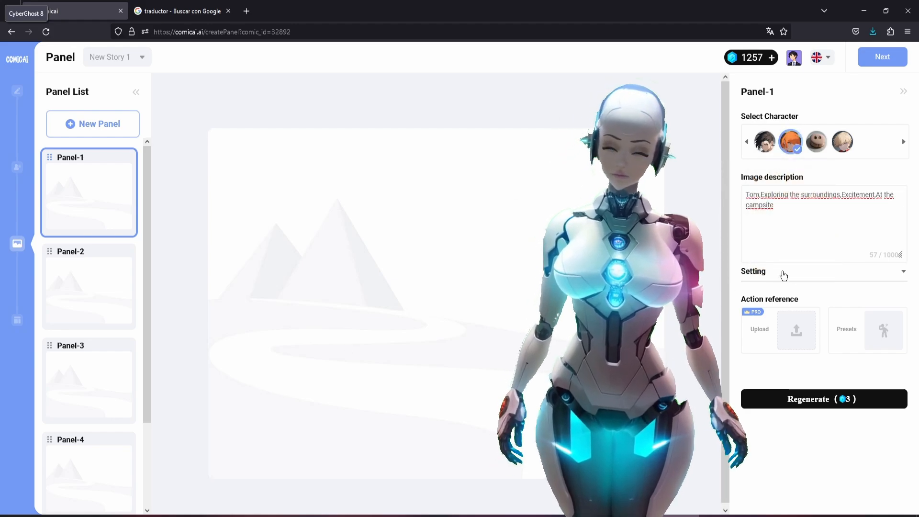
left_click(904, 272)
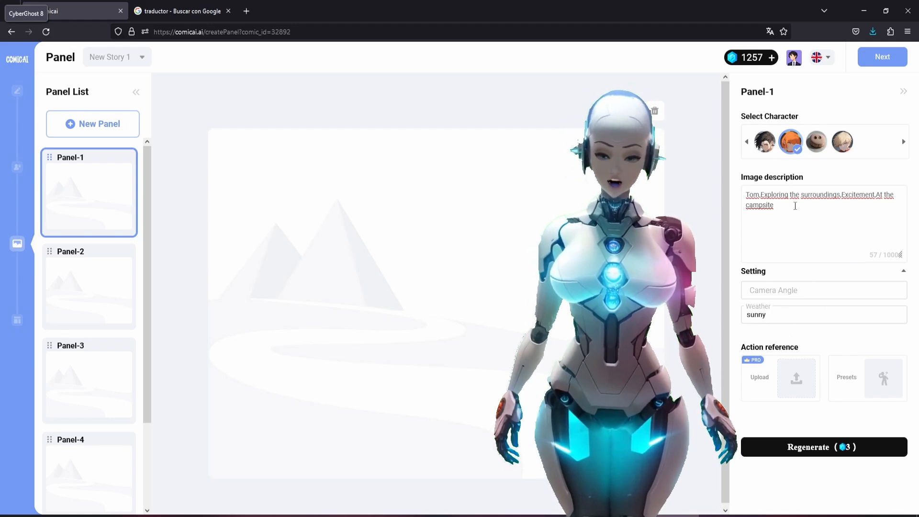
left_click(899, 389)
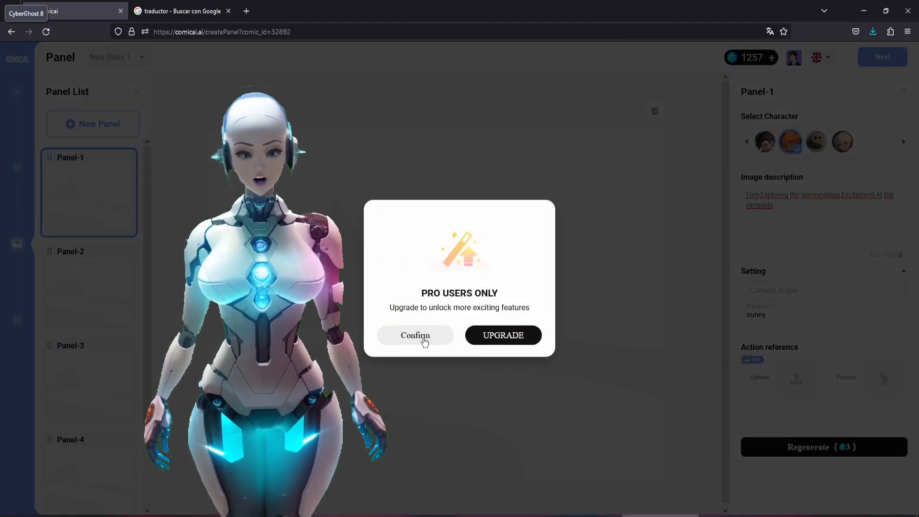
left_click(424, 339)
Generate the images for Panel-1 and Panel-3, review the panel list and proceed to the page editor
left_click(867, 444)
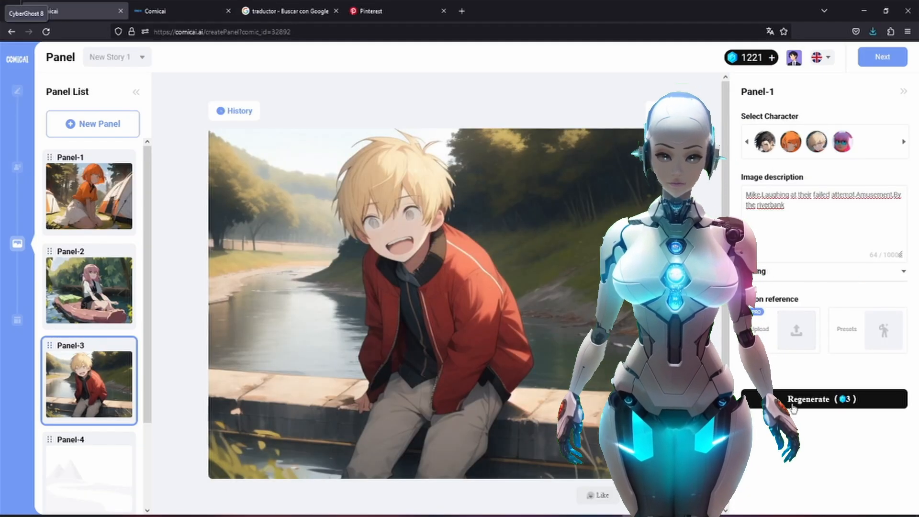
left_click(795, 399)
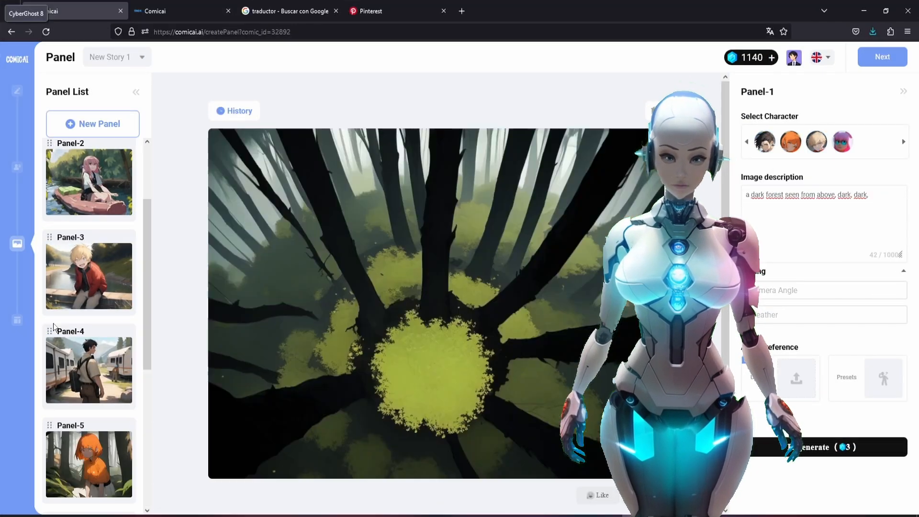
scroll(67, 311, "up", 3)
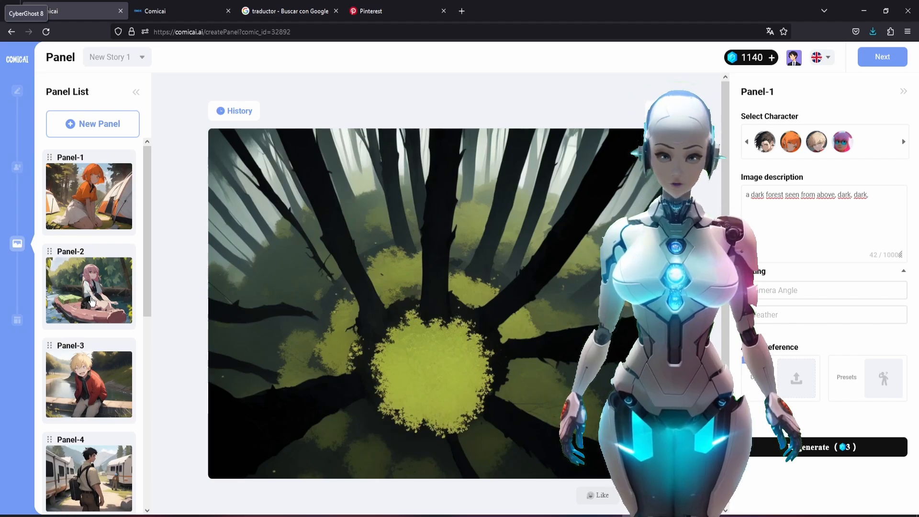
scroll(91, 301, "down", 1)
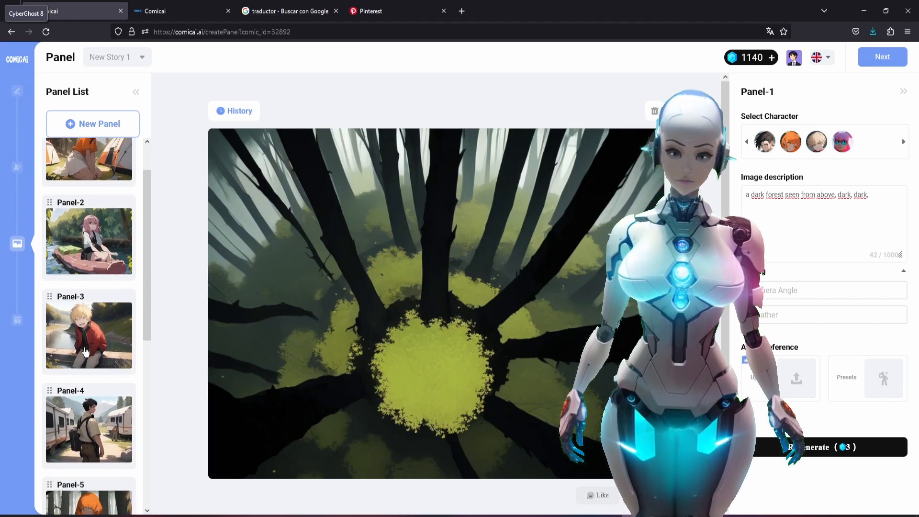
scroll(91, 302, "up", 1)
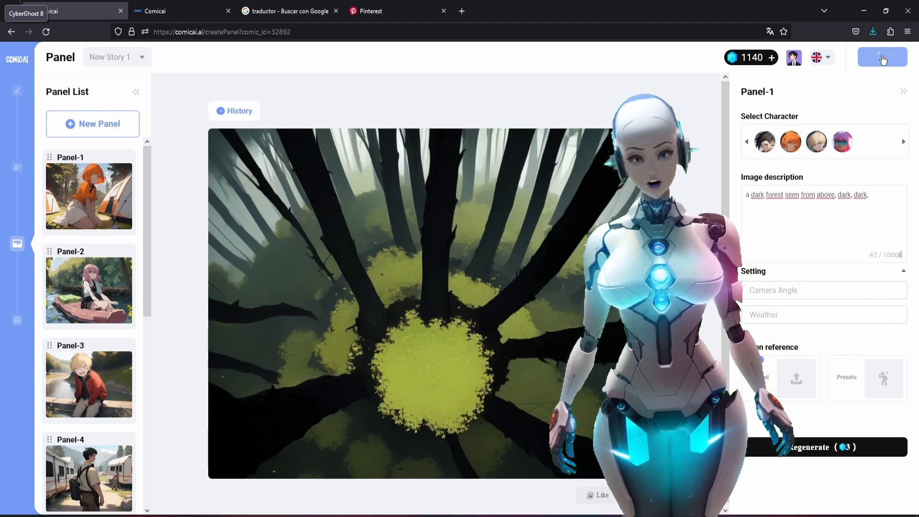
left_click(883, 58)
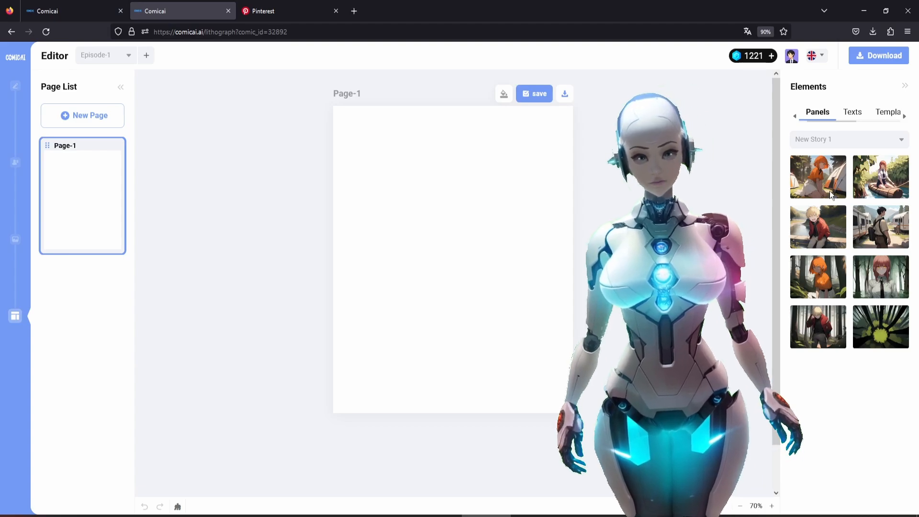
Place the camping panel image directly on Page-1, adjust it with its corner handle, and delete it
left_click_drag(828, 191, 440, 171)
left_click_drag(567, 118, 552, 132)
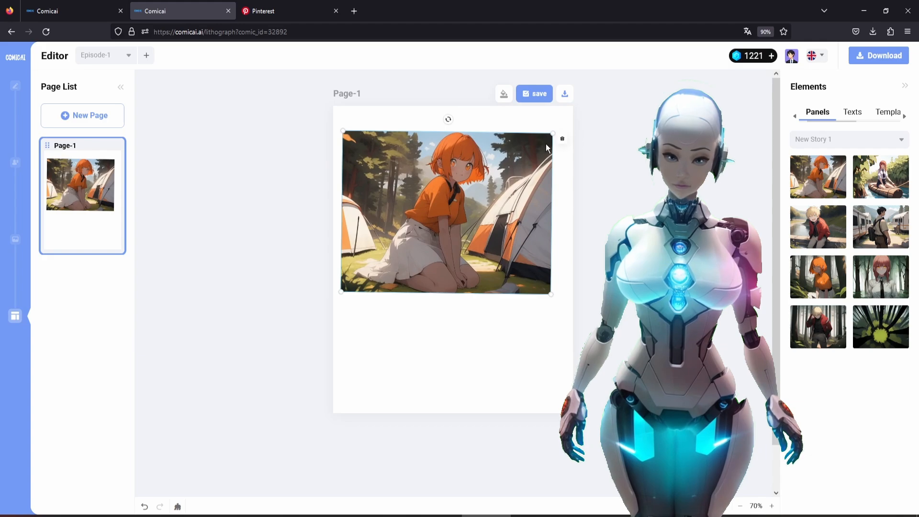
left_click(562, 138)
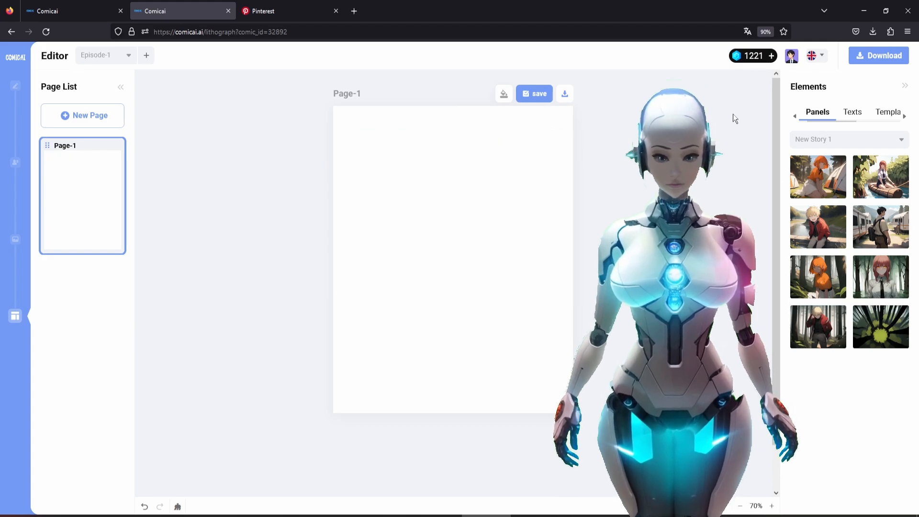
Apply the slanted 4-Grid template to Page-1 and fill its frames with the first four panel images
left_click(886, 113)
left_click_drag(880, 319, 451, 179)
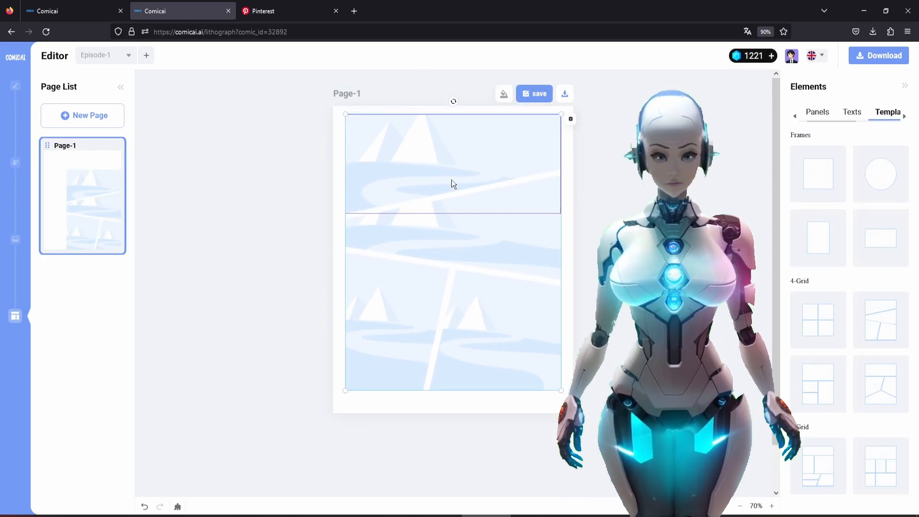
left_click(817, 112)
left_click(818, 177)
left_click(880, 177)
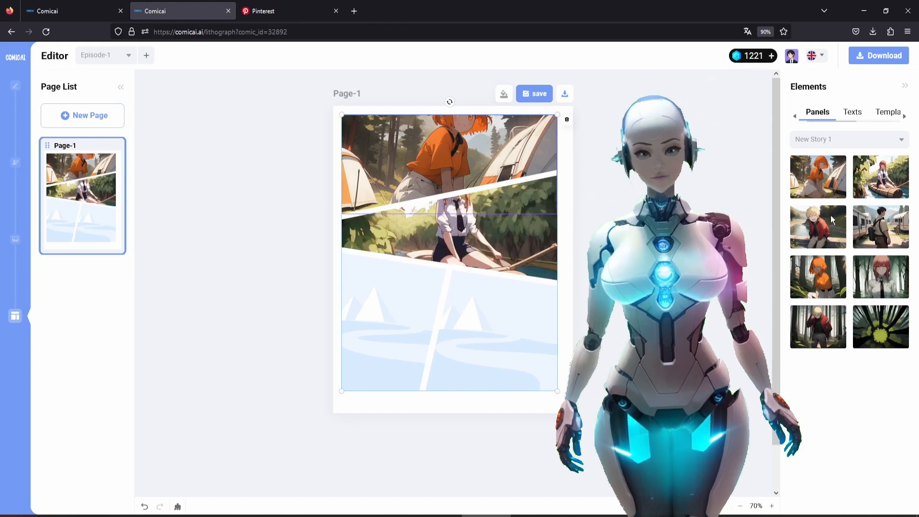
left_click(818, 226)
left_click(881, 235)
Reposition the images inside Page-1's upper, middle and lower-left frames so the characters' faces show
double_click(462, 144)
left_click_drag(462, 145, 489, 169)
double_click(519, 231)
left_click_drag(518, 231, 519, 255)
double_click(384, 322)
left_click_drag(384, 323, 386, 303)
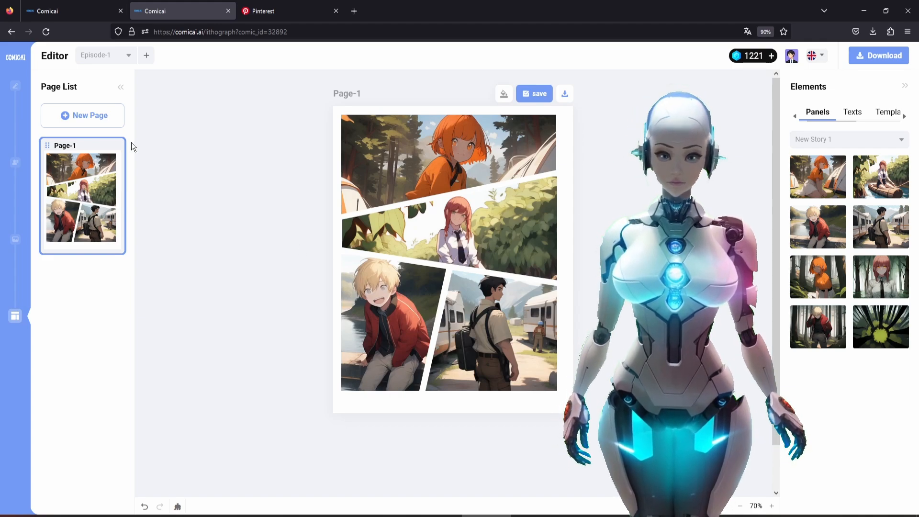
Add a second page and place the 4-Grid template with a wide frame above two small frames and a tall one
left_click(78, 116)
left_click(888, 111)
left_click_drag(818, 383, 473, 297)
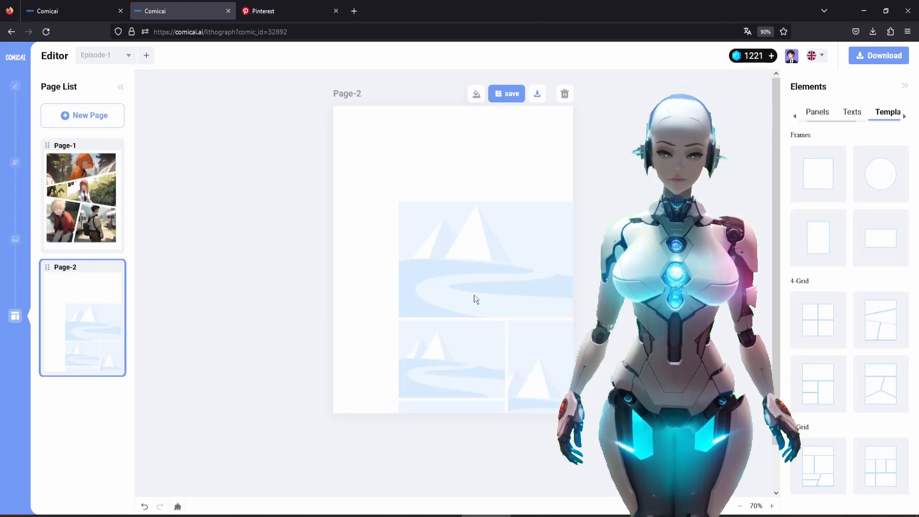
Fill Page-2's frames with the remaining four forest panel images and reframe the orange-haired girl in the wide frame
left_click(815, 117)
left_click_drag(818, 276, 451, 177)
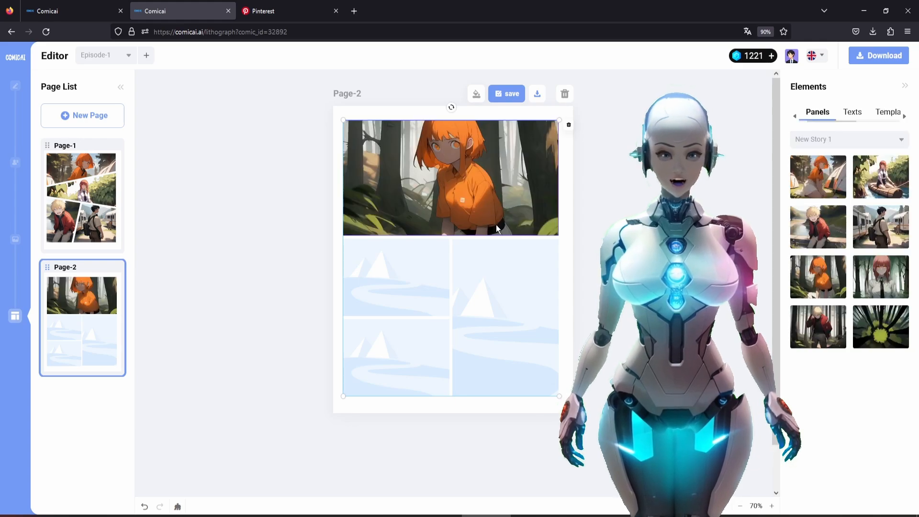
double_click(450, 177)
left_click_drag(818, 326, 451, 191)
left_click_drag(880, 277, 506, 335)
left_click(453, 203)
left_click(578, 119)
left_click_drag(880, 276, 396, 278)
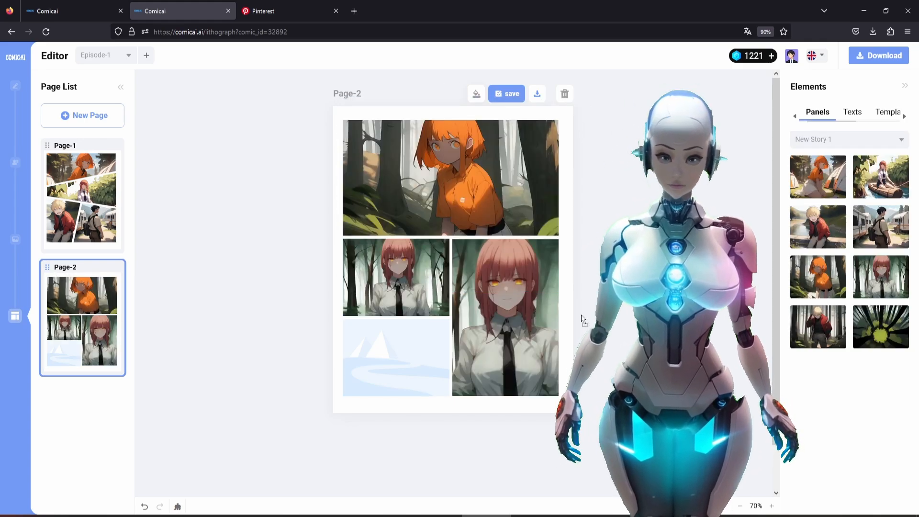
left_click_drag(817, 326, 395, 357)
left_click_drag(880, 327, 481, 336)
scroll(505, 170, "up", 2)
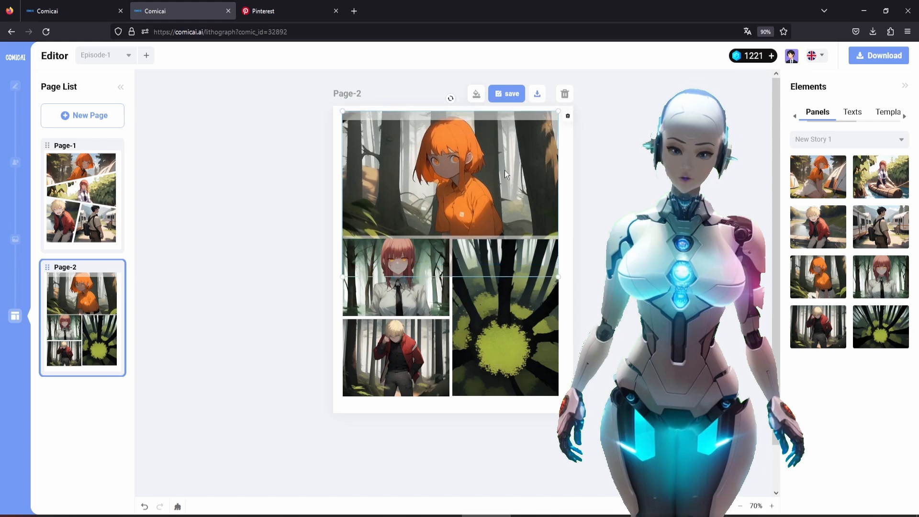
Save Page-2 and check both pages in the page list
left_click(506, 93)
left_click(82, 201)
left_click(89, 307)
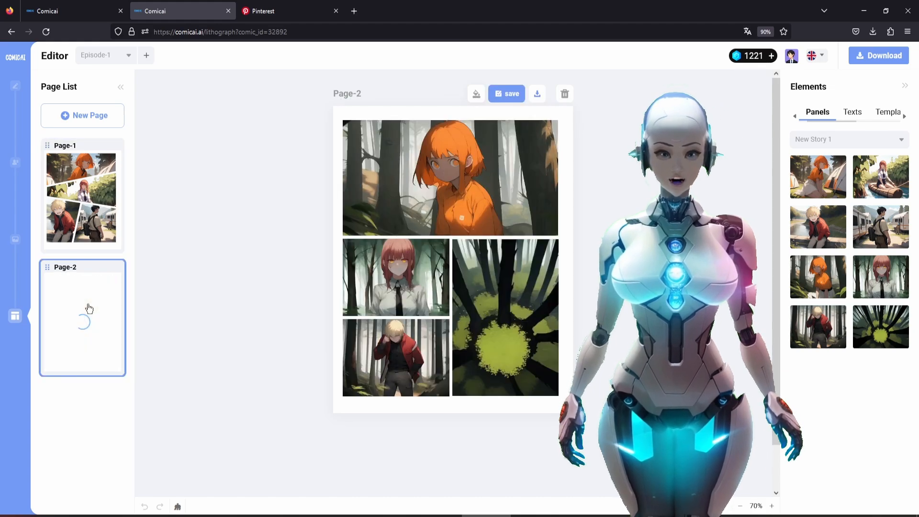
Place a plain oval speech bubble without a tail over the upper-left corner of Page-1's top frame
left_click(82, 206)
left_click(86, 311)
left_click(84, 228)
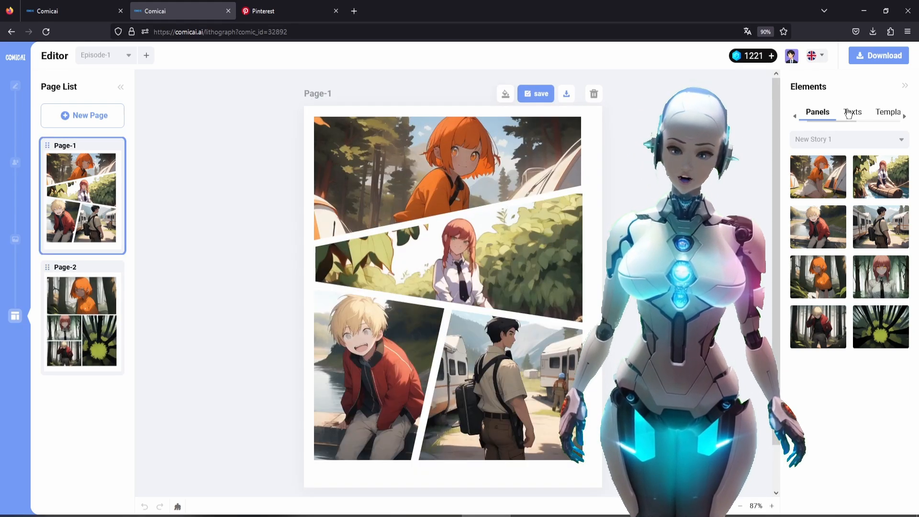
left_click(885, 116)
scroll(836, 292, "down", 1)
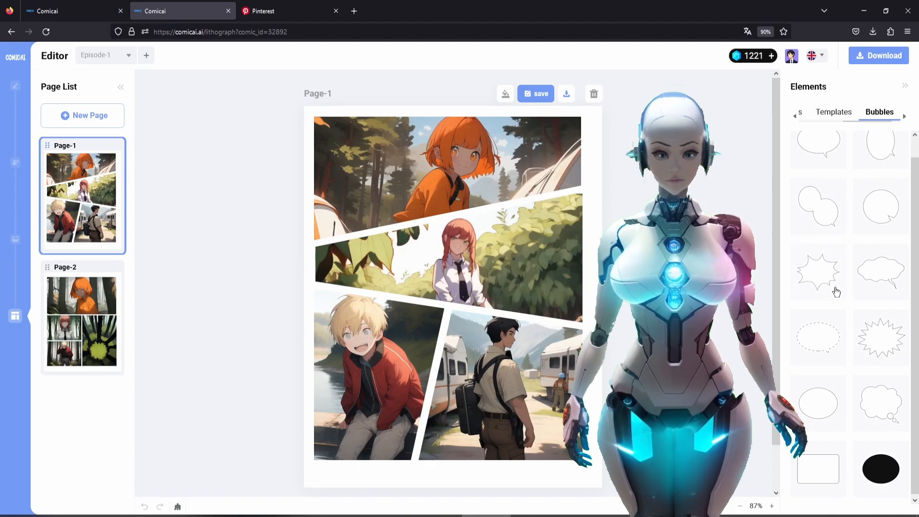
left_click_drag(809, 408, 345, 141)
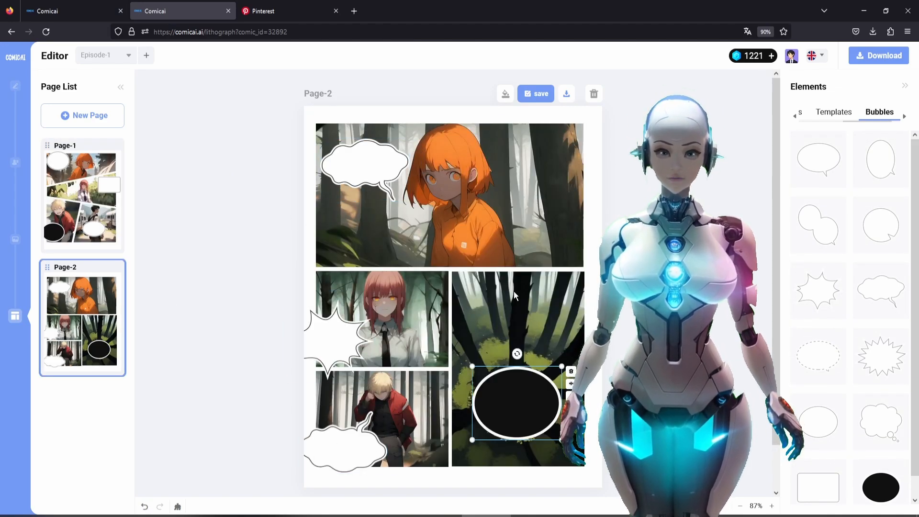
Place a text box over the white oval bubble in Page-1's top frame, make its text bold and open its font choices
left_click(87, 202)
left_click(92, 303)
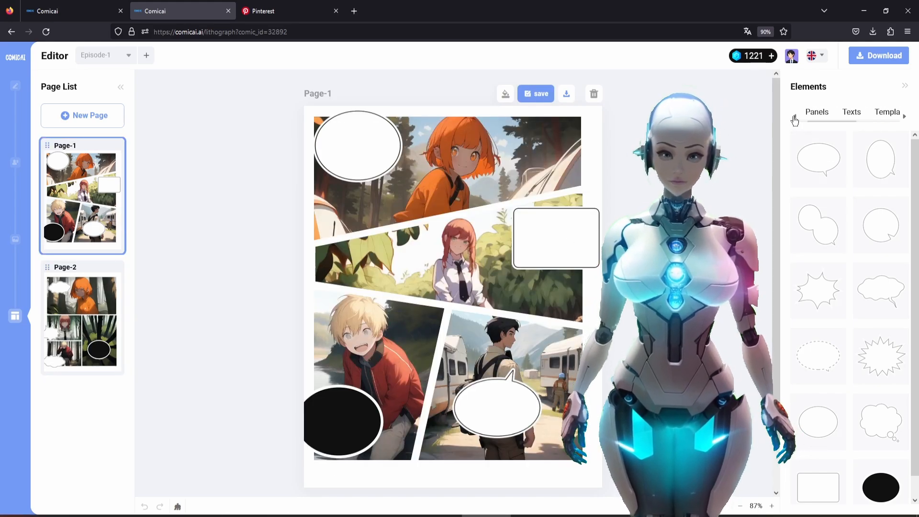
left_click(852, 113)
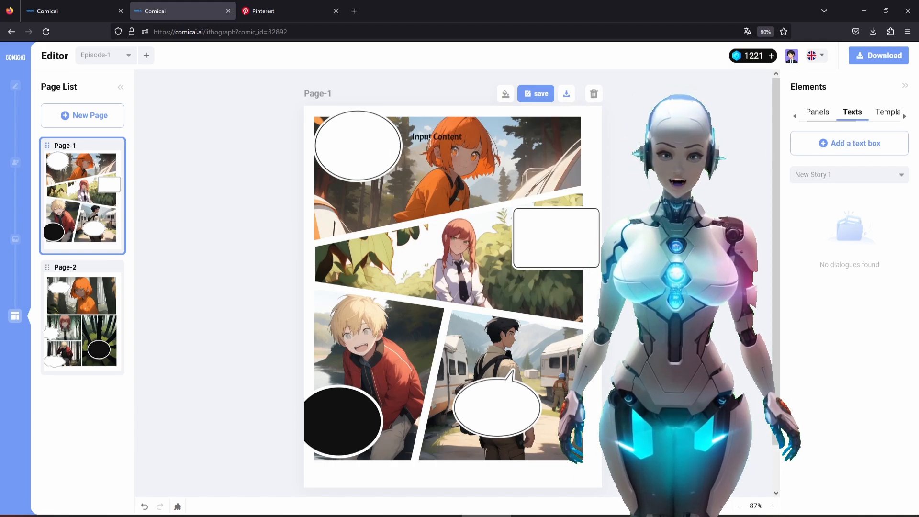
left_click_drag(430, 141, 374, 149)
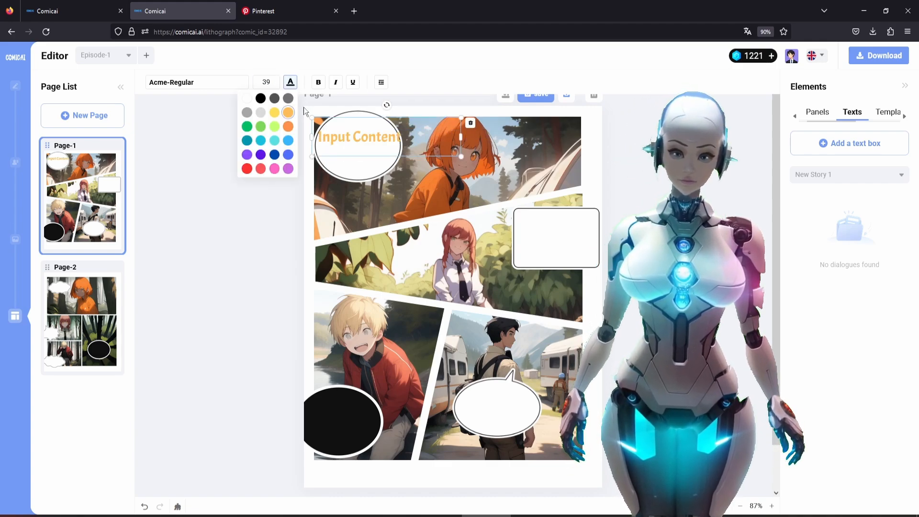
left_click(319, 83)
left_click(199, 84)
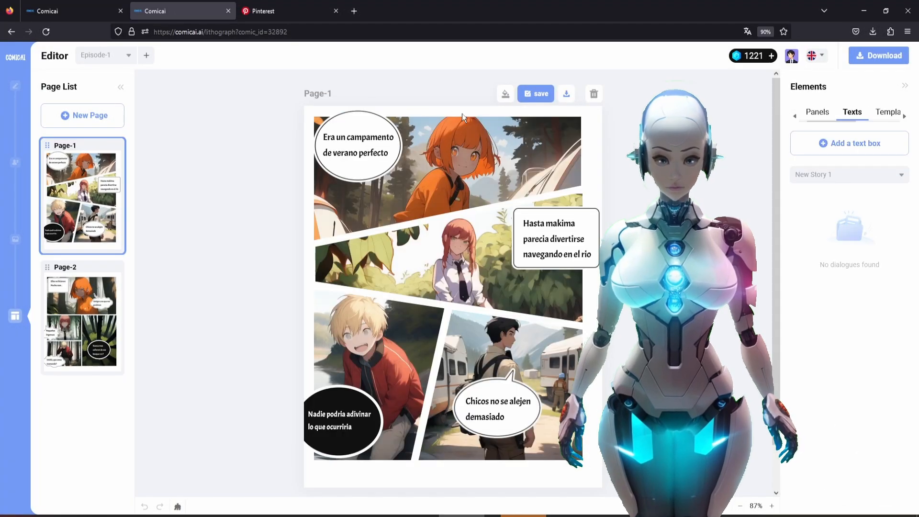
Download Page-1 as an image and open the full comic file img(5).png in Windows Photo Viewer to check its panels and dialogue up close
left_click(566, 93)
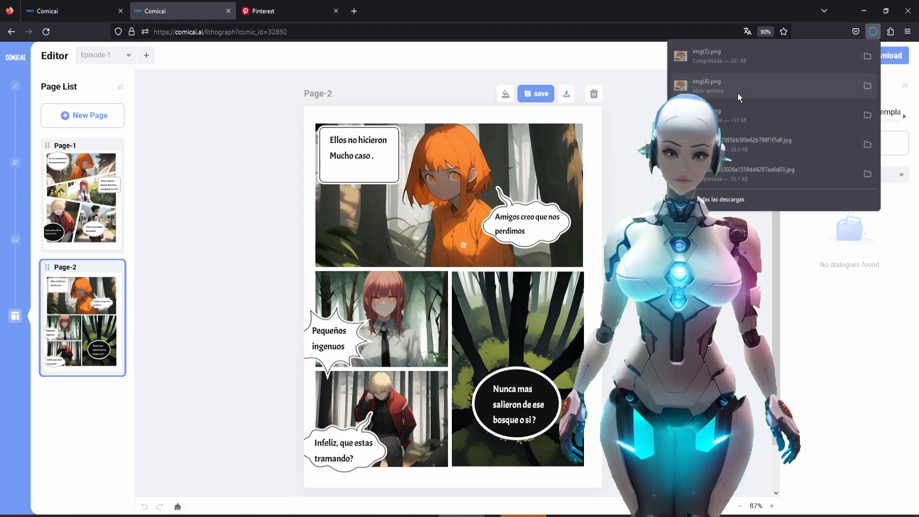
left_click(731, 55)
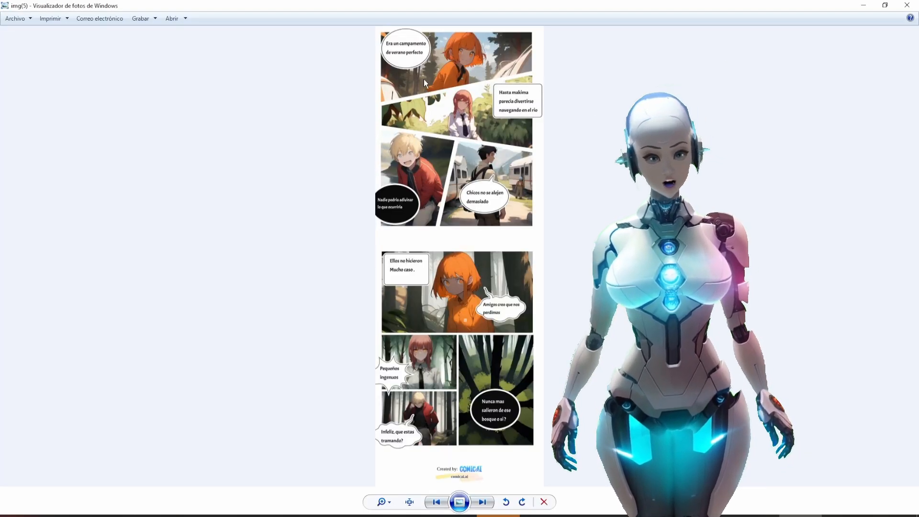
scroll(426, 76, "up", 3)
scroll(437, 61, "up", 2)
scroll(436, 61, "down", 3)
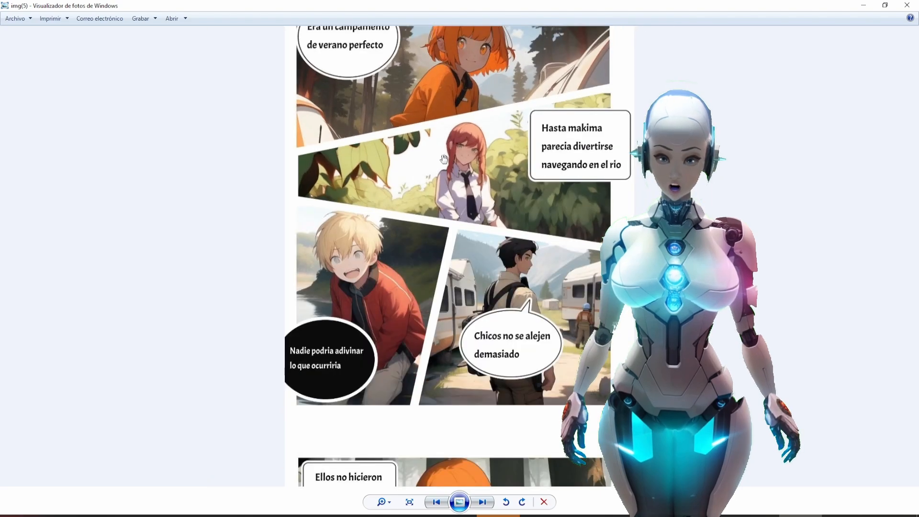
left_click_drag(439, 139, 440, 68)
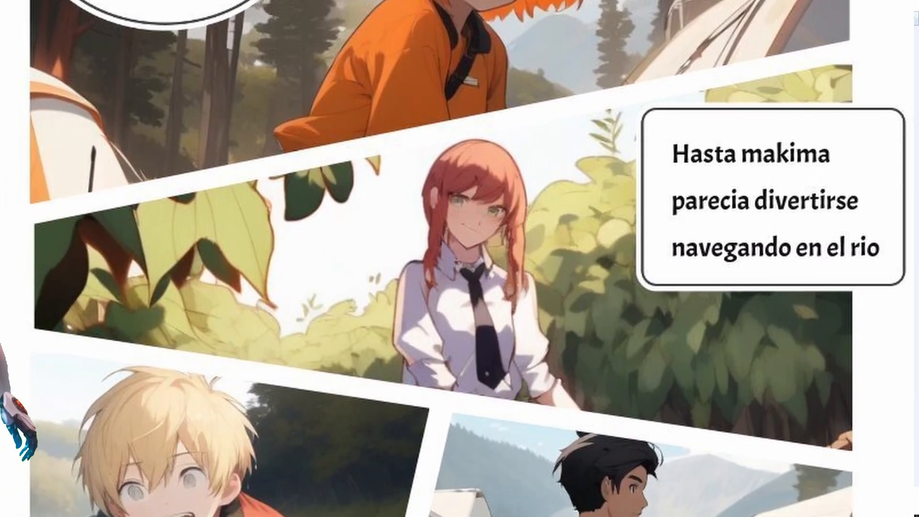